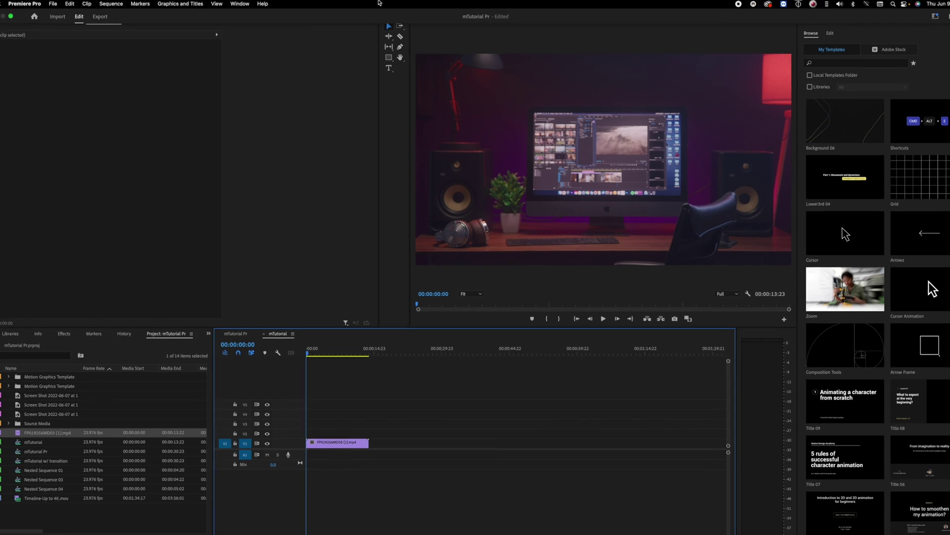
Step: Switch to the Captions and Graphics workspace and browse the mTutorial templates (Title 01–10, Cursor, Zoom)
{"action": "left_click", "coordinate": [234, 1]}
{"action": "mouse_move", "coordinate": [250, 16]}
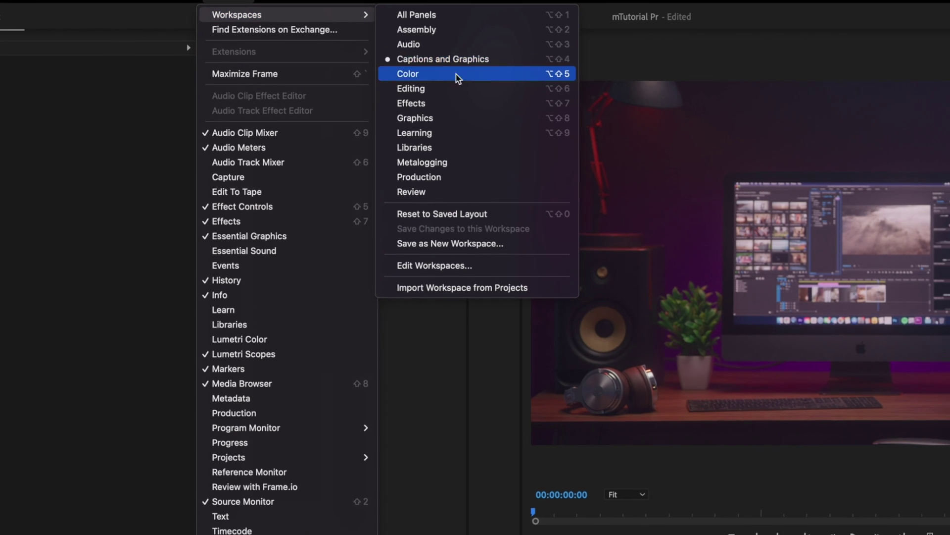
{"action": "left_click", "coordinate": [461, 60]}
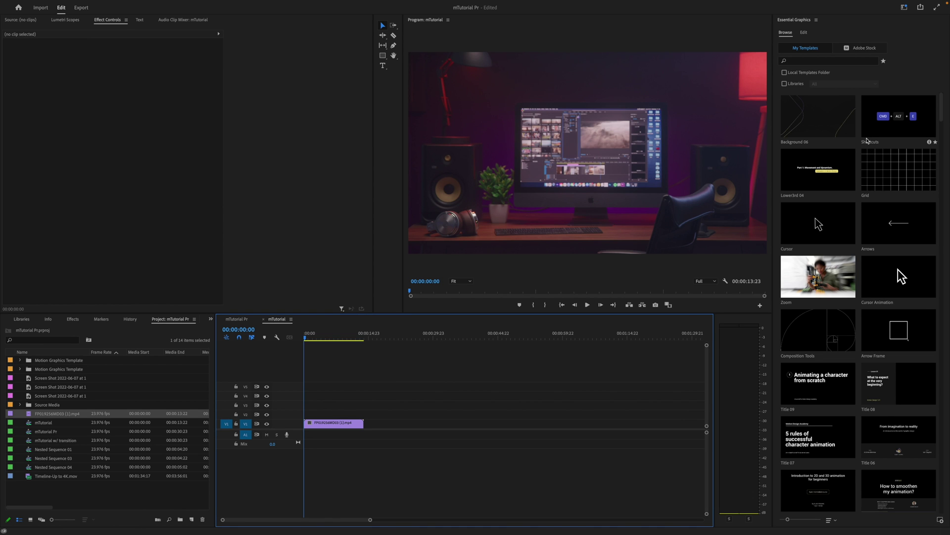
{"action": "scroll", "coordinate": [942, 121], "scroll_direction": "down", "scroll_amount": 3}
{"action": "left_click_drag", "start_coordinate": [942, 121], "coordinate": [940, 138]}
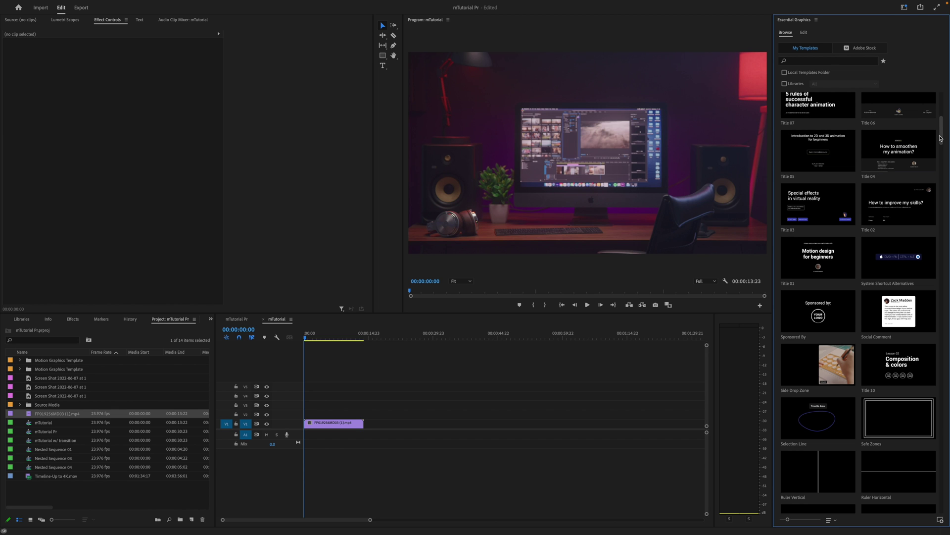
{"action": "left_click_drag", "start_coordinate": [940, 138], "coordinate": [936, 114]}
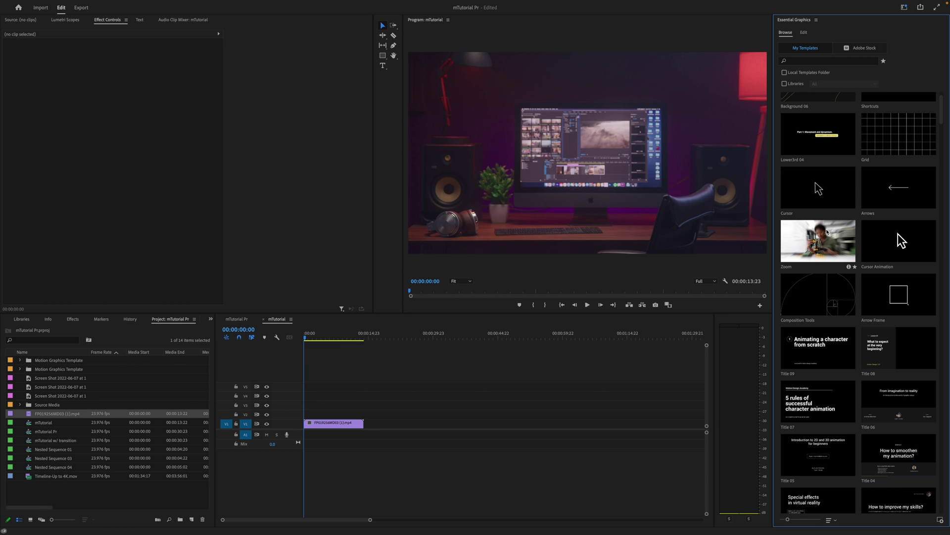
Step: Place the Zoom template on V2 at the sequence start and split the clip where it ends
{"action": "left_click_drag", "start_coordinate": [826, 231], "coordinate": [302, 414]}
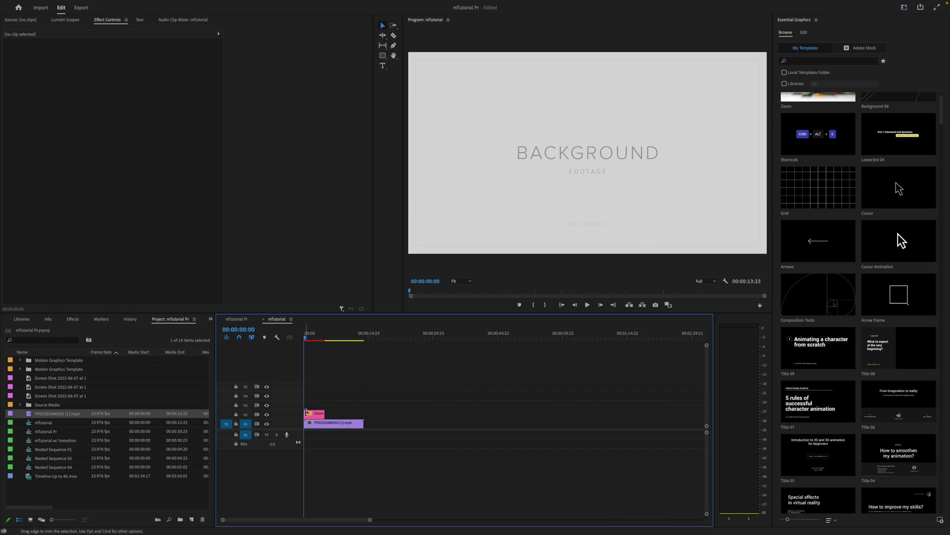
{"action": "key", "text": "c"}
{"action": "left_click", "coordinate": [325, 423]}
Step: Nest the first part of the split clip as a sequence named '1'
{"action": "key", "text": "v"}
{"action": "left_click", "coordinate": [319, 424]}
{"action": "right_click", "coordinate": [319, 425]}
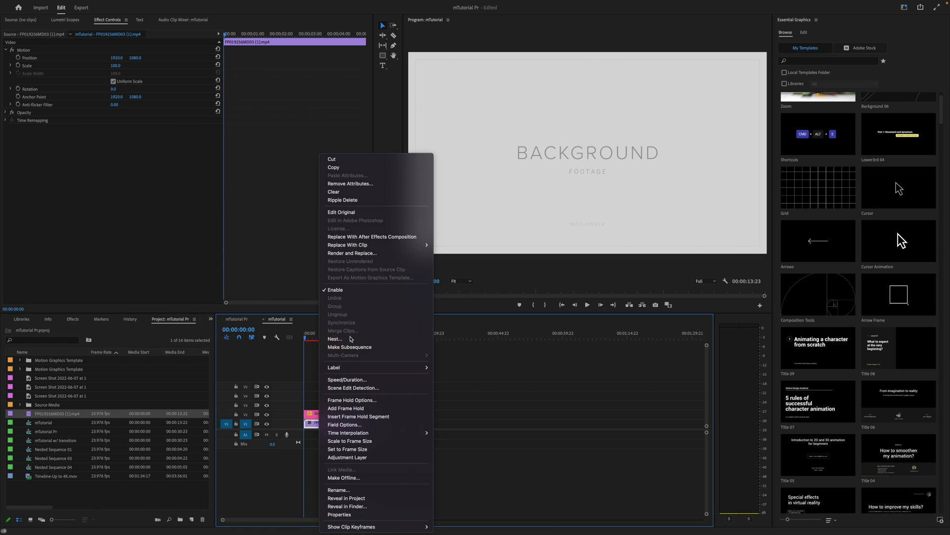
{"action": "left_click", "coordinate": [334, 339]}
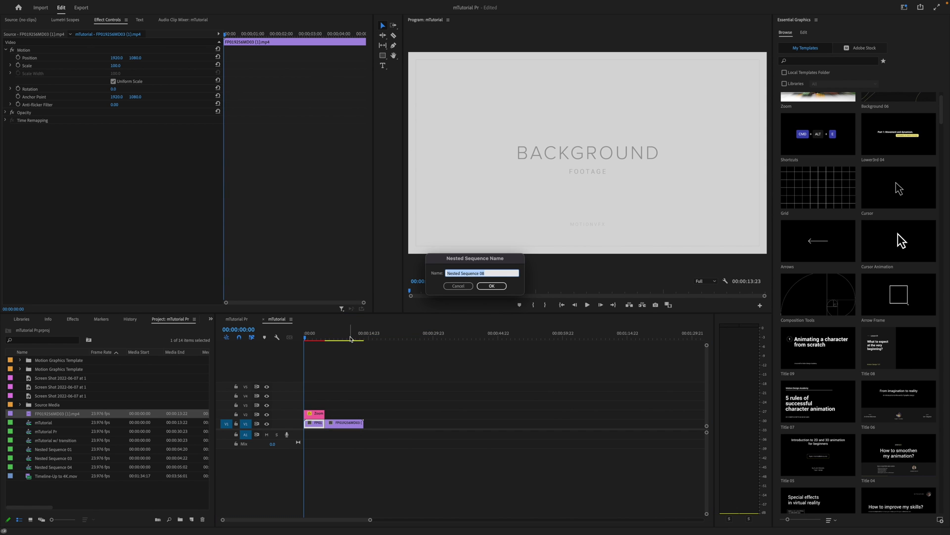
{"action": "type", "text": "1"}
{"action": "key", "text": "Return"}
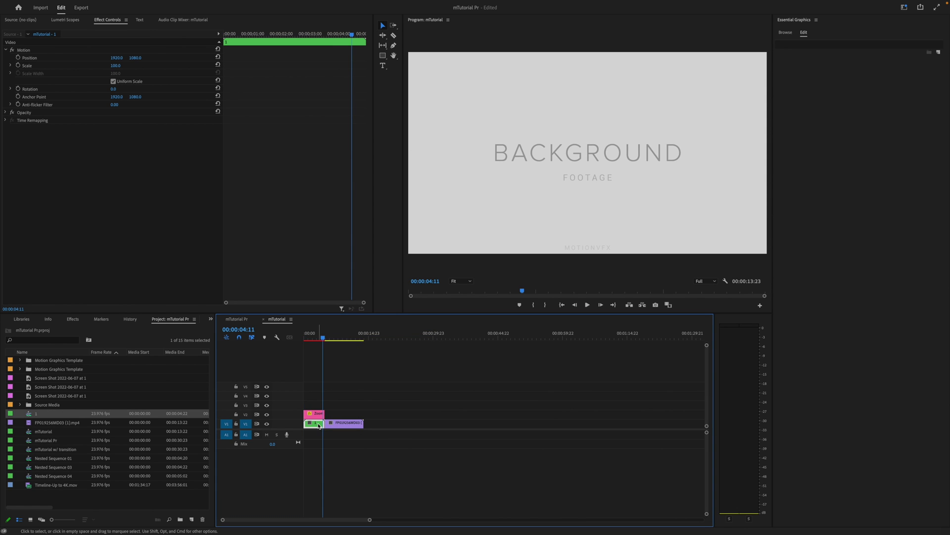
Step: Set nested sequence 1 as the Zoom graphic's source media and preview the zoom from the start
{"action": "left_click", "coordinate": [312, 414]}
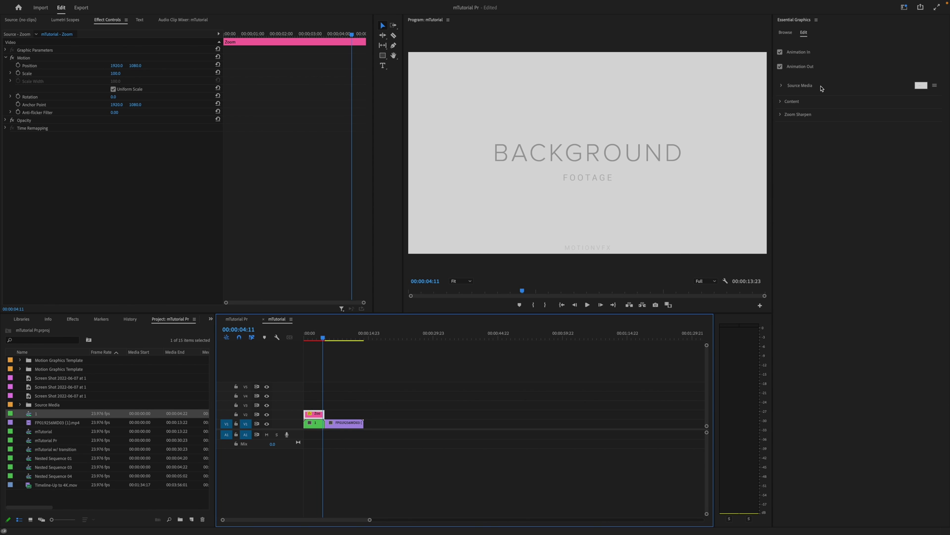
{"action": "left_click", "coordinate": [782, 86]}
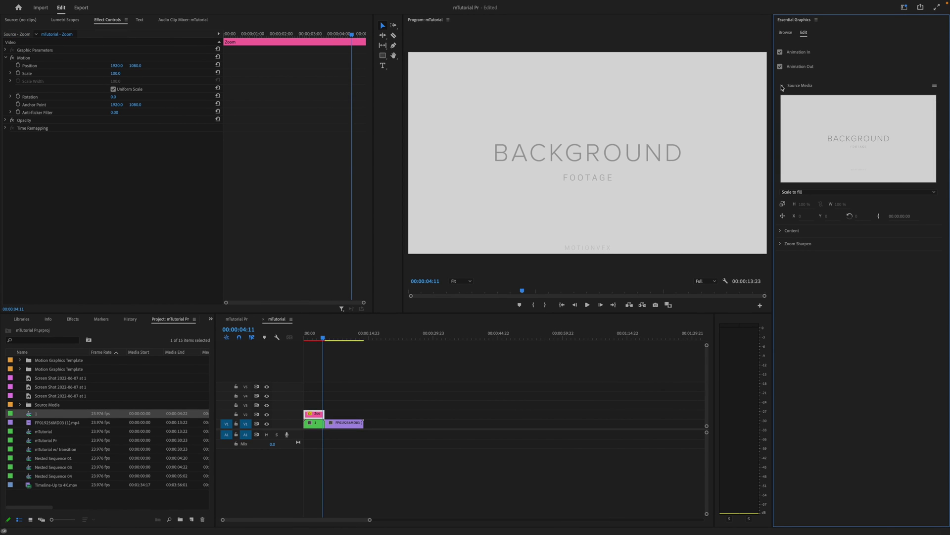
{"action": "left_click", "coordinate": [31, 414]}
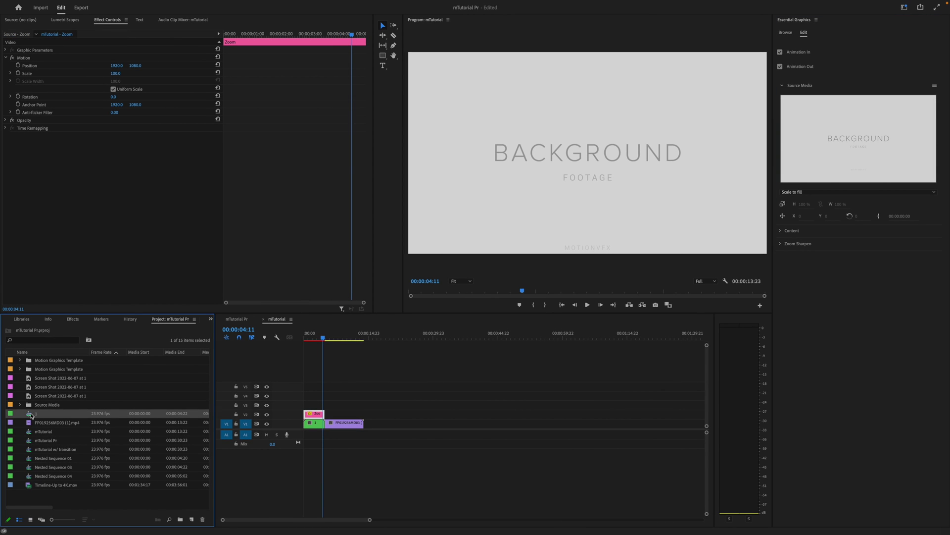
{"action": "left_click_drag", "start_coordinate": [32, 415], "coordinate": [859, 149]}
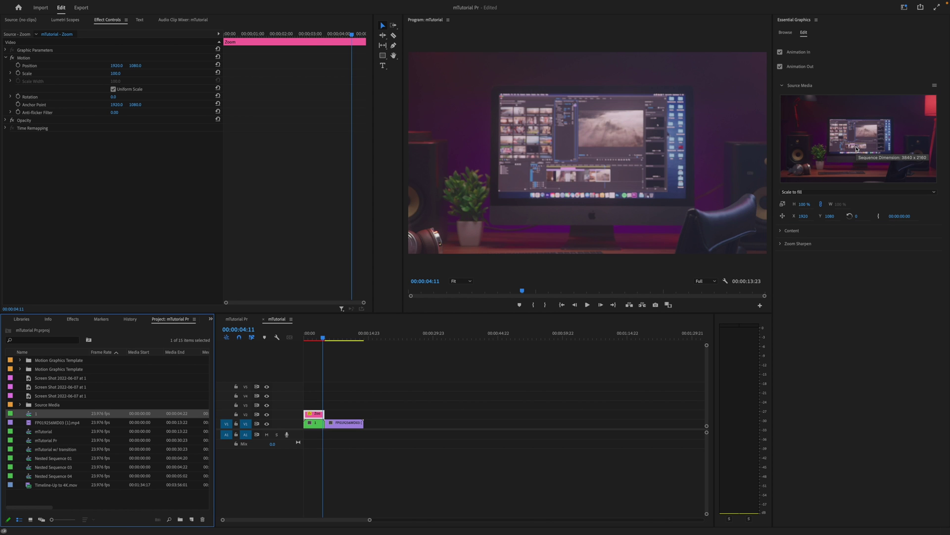
{"action": "left_click", "coordinate": [291, 339]}
{"action": "key", "text": "Home"}
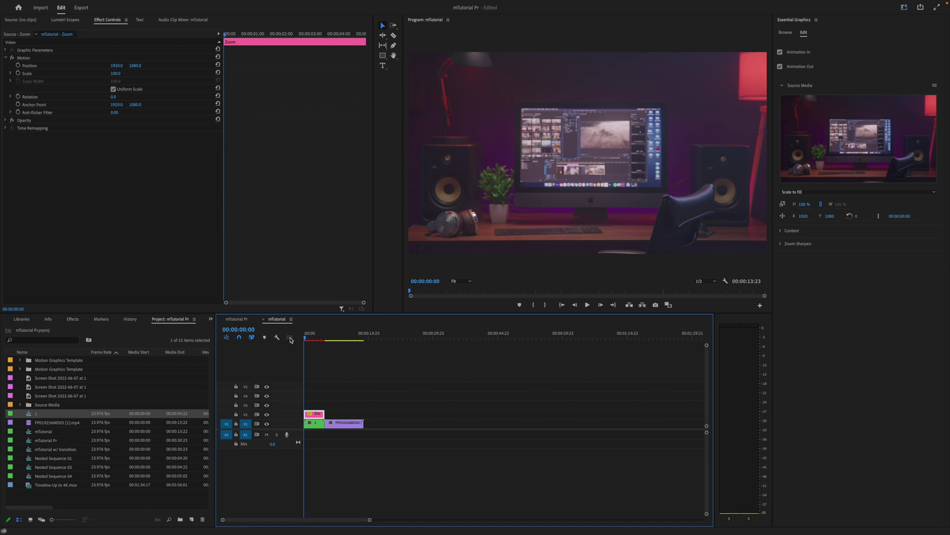
{"action": "key", "text": "space"}
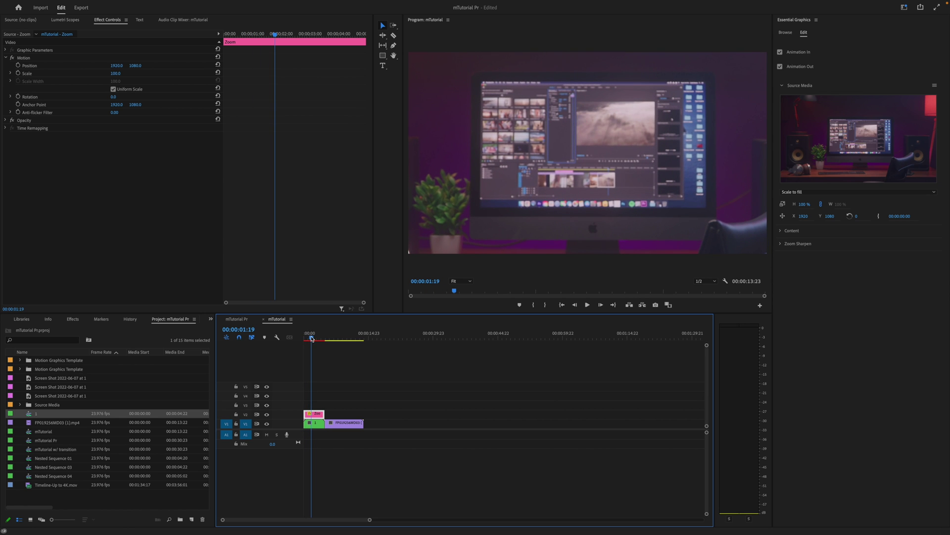
{"action": "left_click_drag", "start_coordinate": [311, 340], "coordinate": [302, 340]}
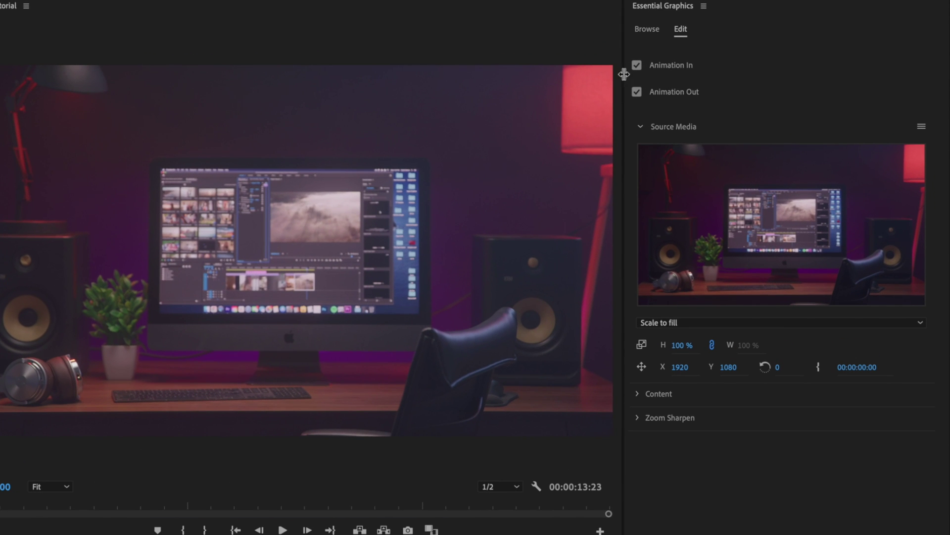
Step: Raise the Zoom graphic's Main Content Scale to 131
{"action": "left_click", "coordinate": [624, 77]}
{"action": "left_click", "coordinate": [642, 392]}
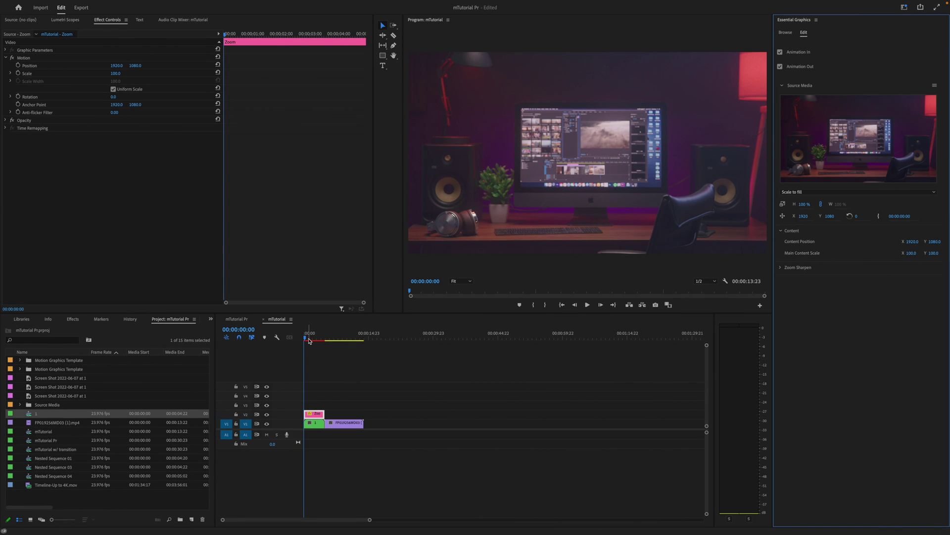
{"action": "left_click", "coordinate": [309, 339]}
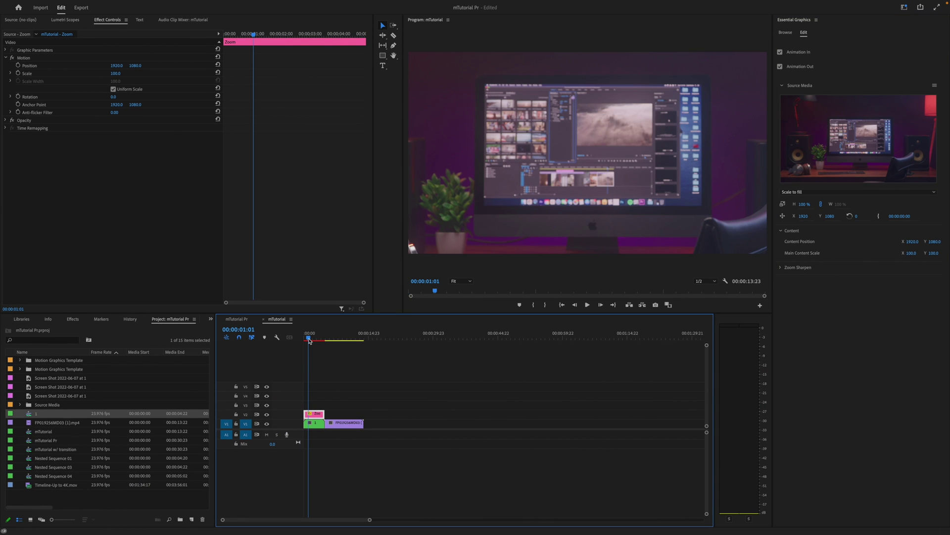
{"action": "key", "text": "Right"}
{"action": "key", "text": "Right"}
{"action": "key", "text": "Right"}
{"action": "key", "text": "Right"}
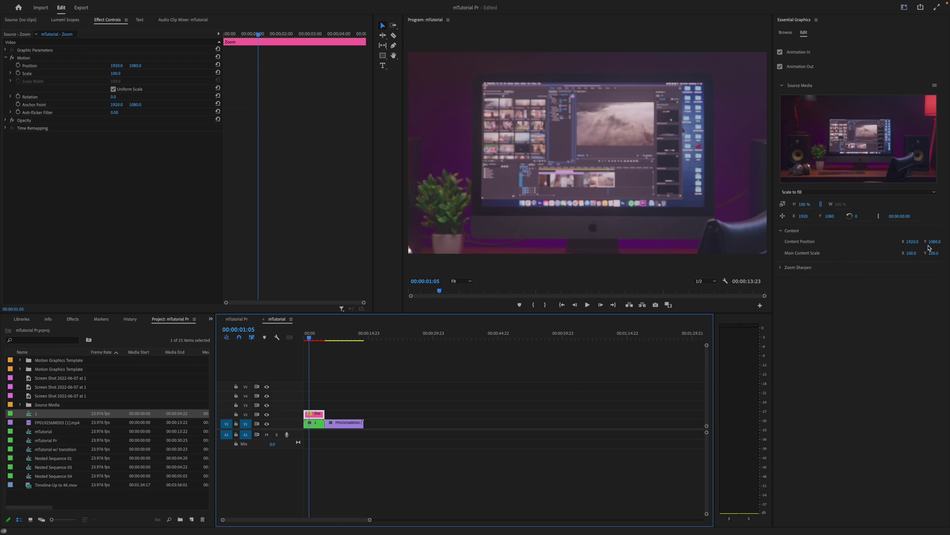
{"action": "mouse_move", "coordinate": [914, 256]}
{"action": "left_mouse_down"}
{"action": "mouse_move", "coordinate": [906, 255]}
{"action": "mouse_move", "coordinate": [930, 255]}
{"action": "left_mouse_up"}
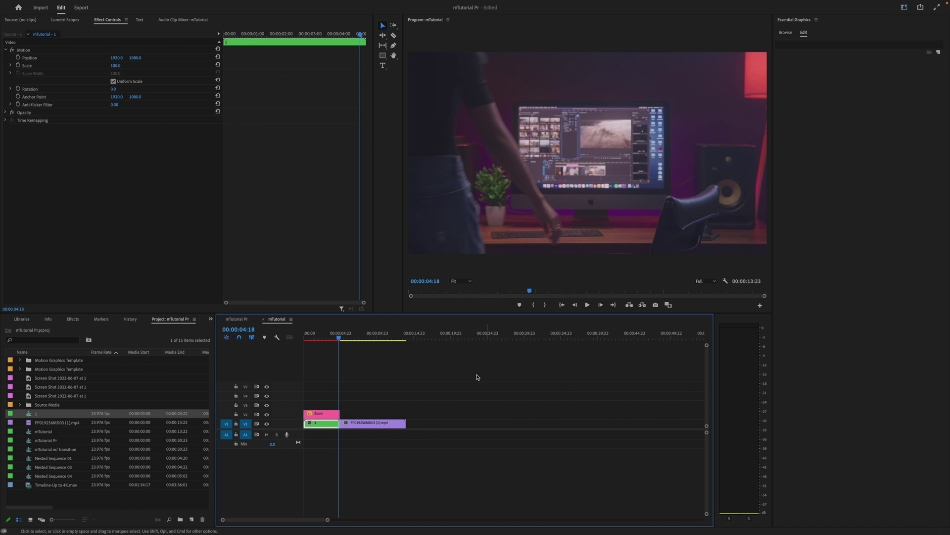
Step: Place the Arrows template on V2 after the Zoom graphic
{"action": "left_click", "coordinate": [792, 34]}
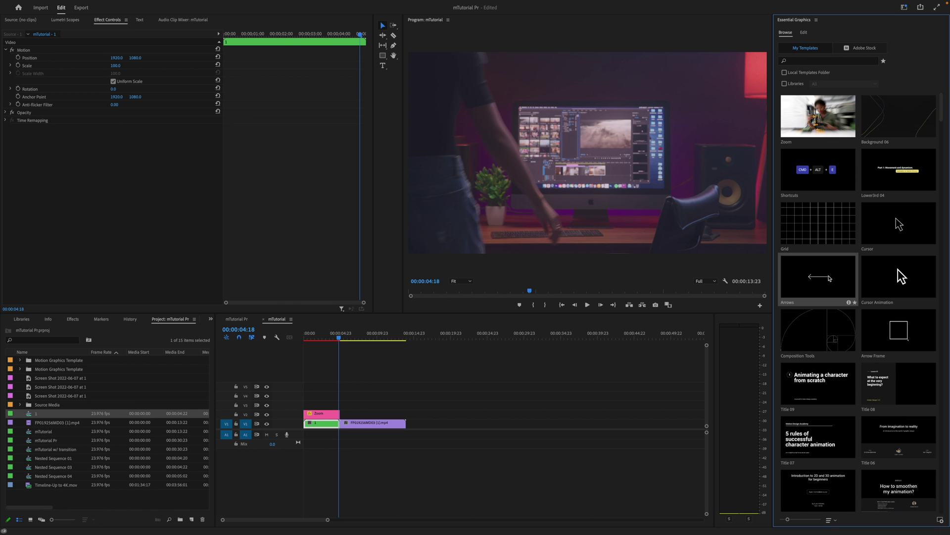
{"action": "left_click_drag", "start_coordinate": [829, 277], "coordinate": [364, 416]}
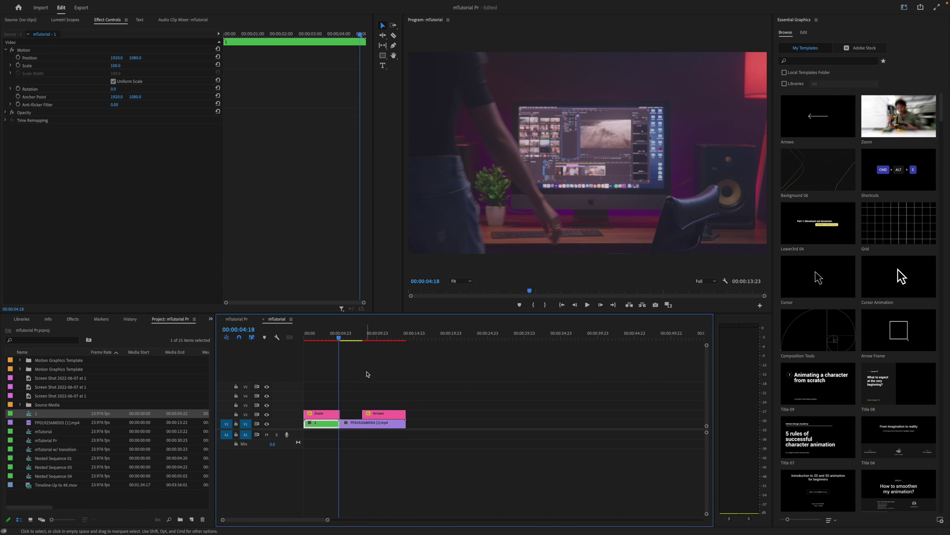
{"action": "left_click", "coordinate": [367, 337]}
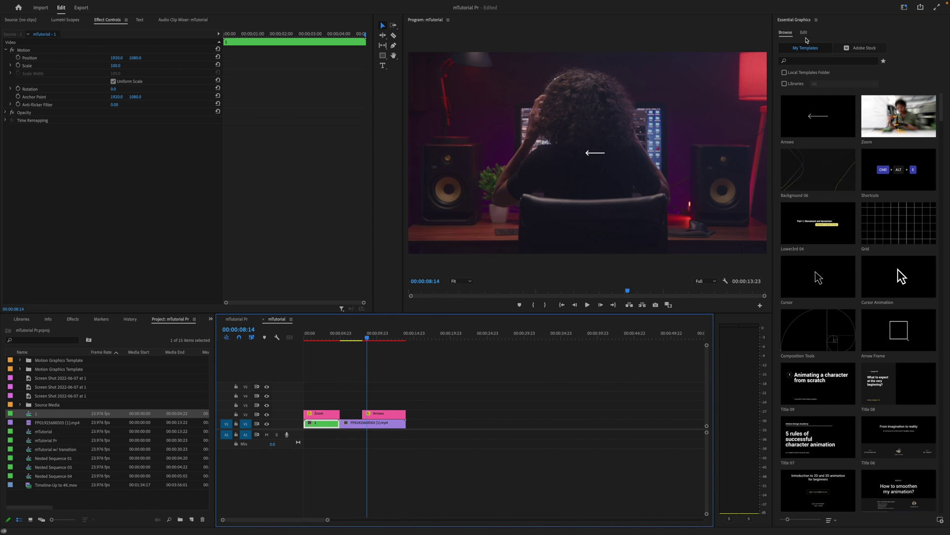
Step: Adjust the Arrows graphic toward the subject's head, ending at scale 231 and -36° rotation
{"action": "left_click", "coordinate": [804, 32]}
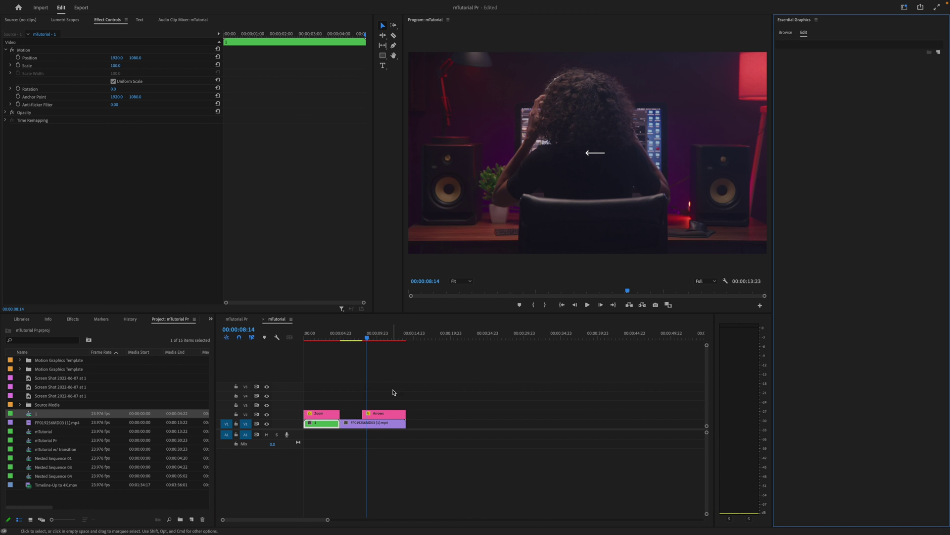
{"action": "left_click", "coordinate": [394, 414]}
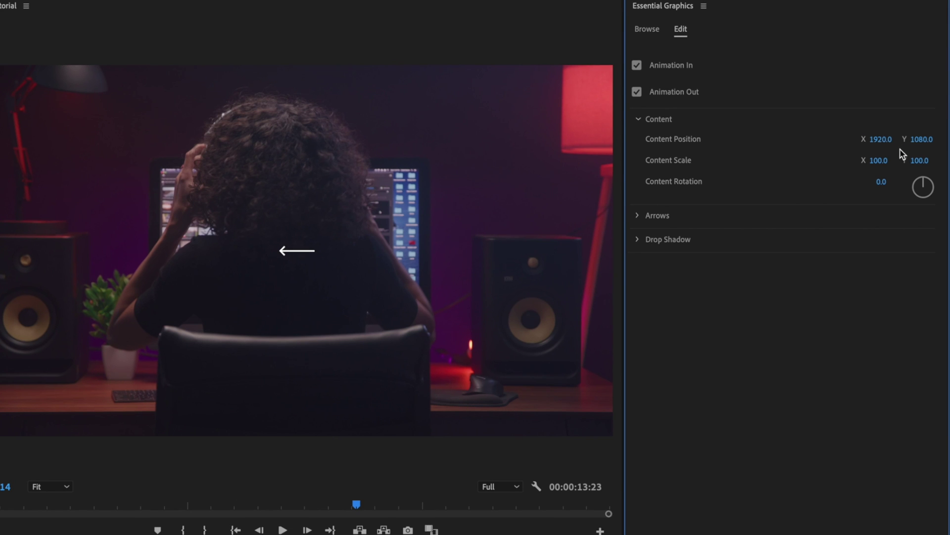
{"action": "left_click_drag", "start_coordinate": [883, 143], "coordinate": [797, 139]}
{"action": "left_click_drag", "start_coordinate": [881, 139], "coordinate": [930, 184]}
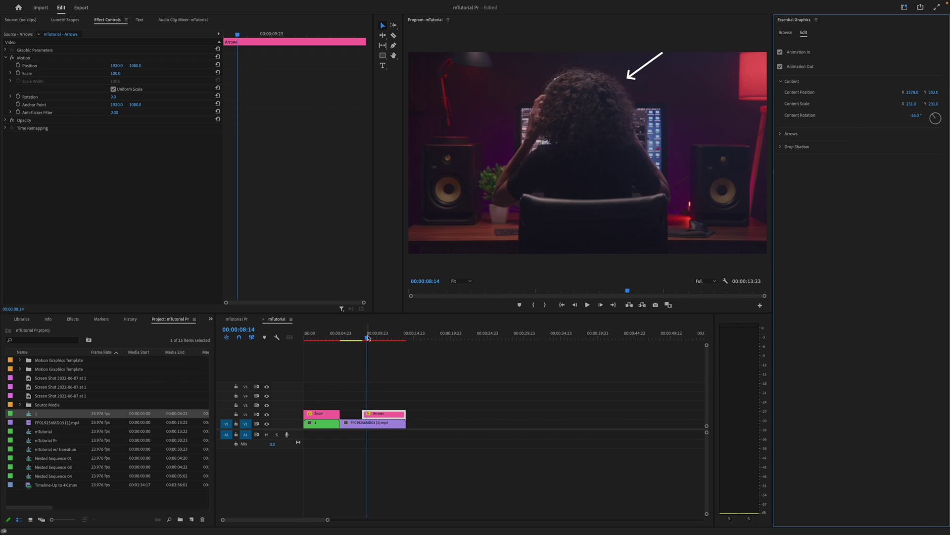
Step: Preview the arrow animation from 00:00:07:06, stop near 9 seconds, and return to the template browser
{"action": "left_click_drag", "start_coordinate": [368, 338], "coordinate": [359, 339]}
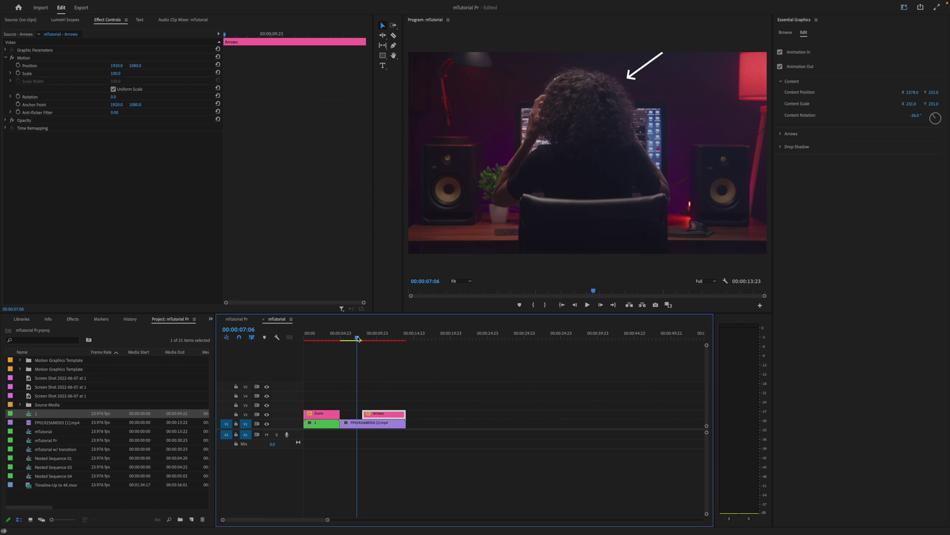
{"action": "key", "text": "space"}
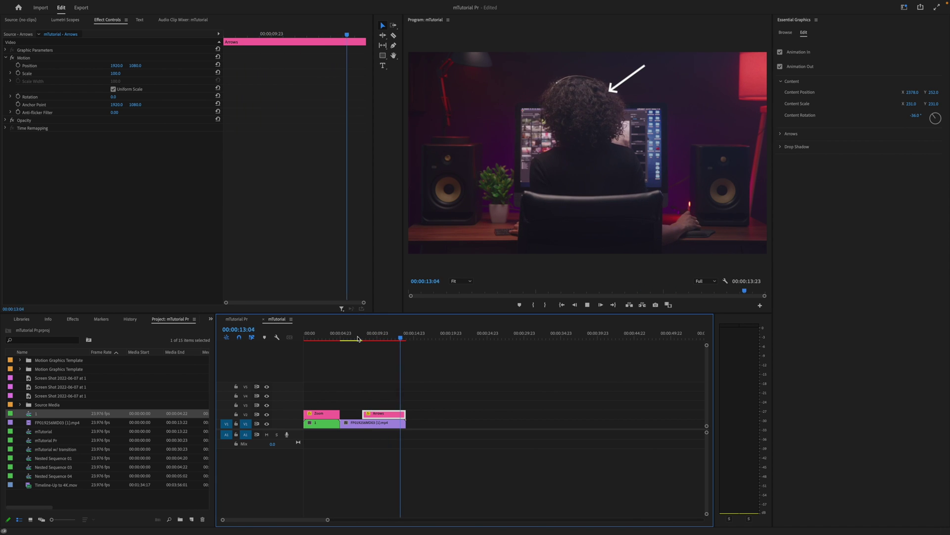
{"action": "left_click", "coordinate": [371, 338]}
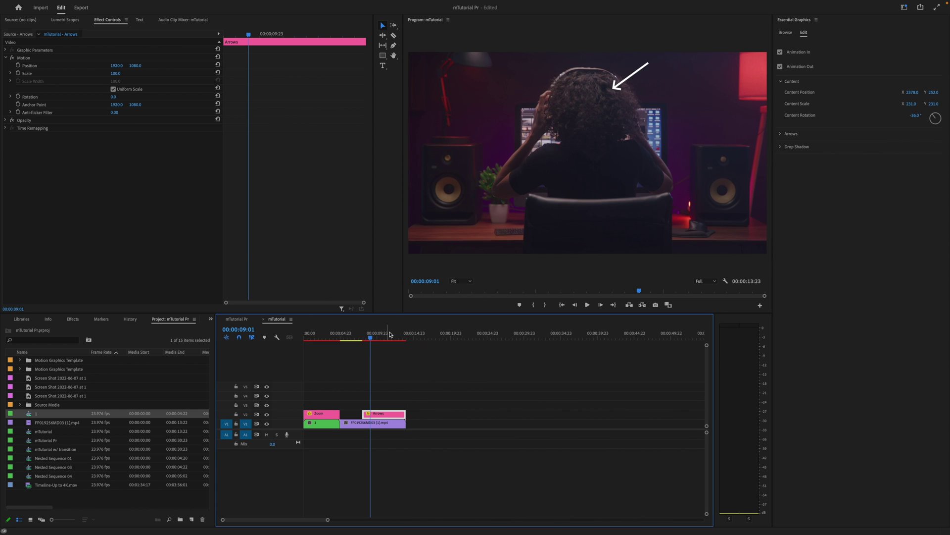
{"action": "left_click", "coordinate": [786, 32]}
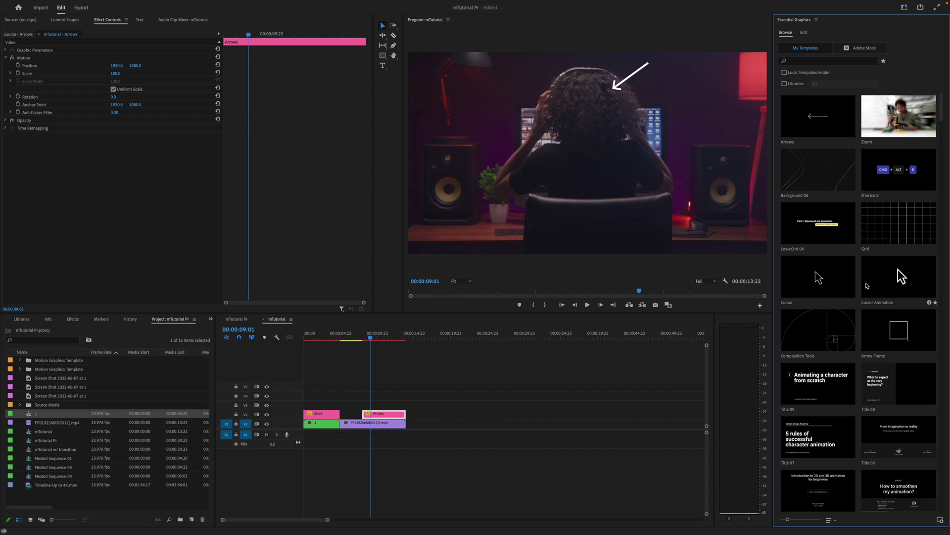
Step: Place the Cursor template on V3 near 5 seconds and shorten its end
{"action": "left_click", "coordinate": [819, 280]}
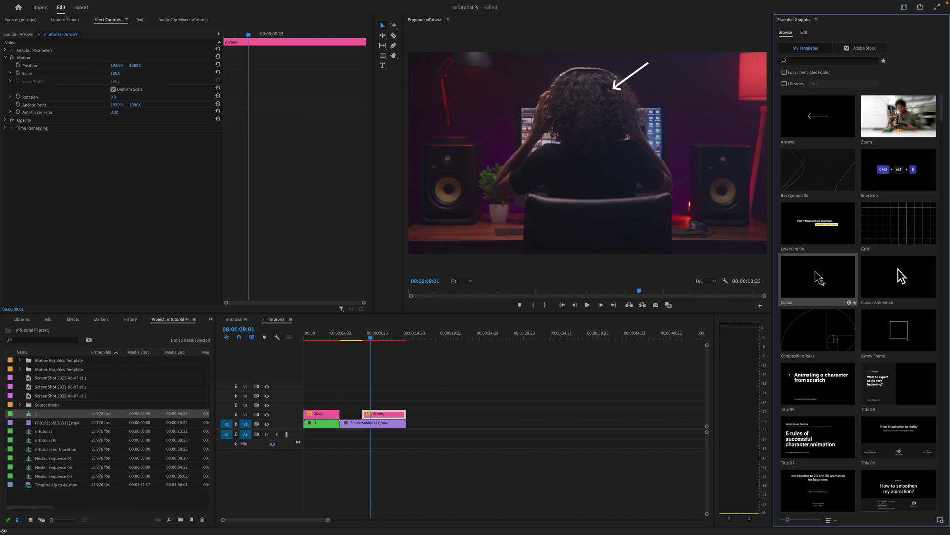
{"action": "left_click_drag", "start_coordinate": [819, 278], "coordinate": [364, 405]}
{"action": "left_click", "coordinate": [347, 339]}
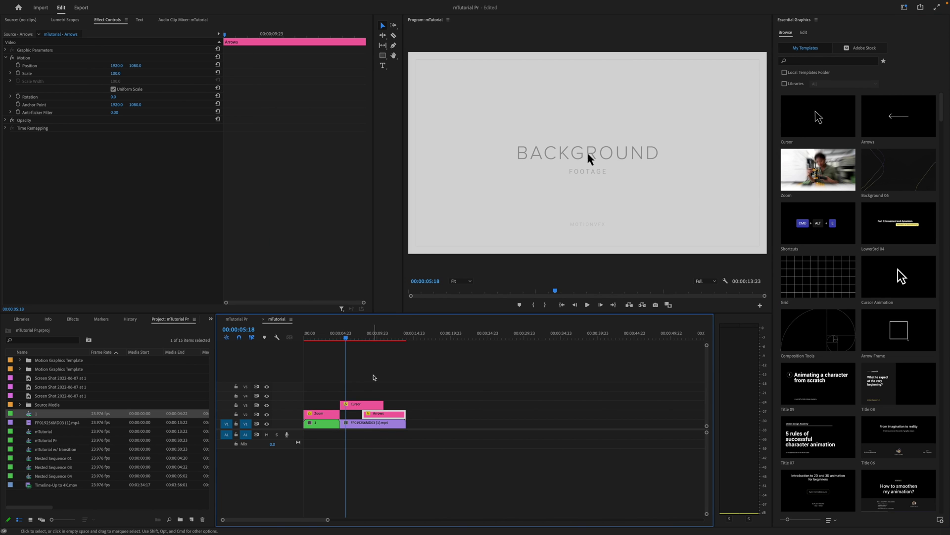
{"action": "left_click_drag", "start_coordinate": [383, 403], "coordinate": [360, 400]}
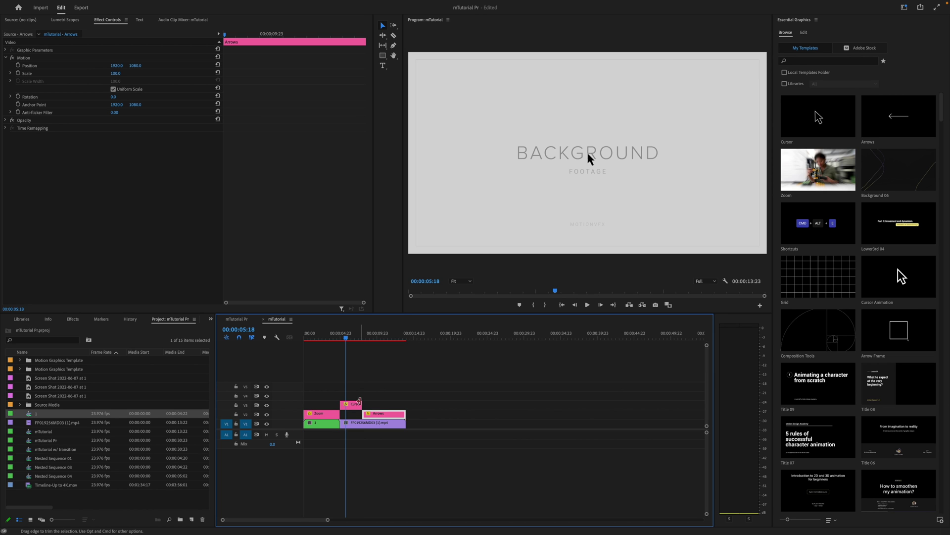
Step: Split the footage where the Cursor graphic ends and nest the short piece as sequence '2'
{"action": "key", "text": "b"}
{"action": "key", "text": "c"}
{"action": "left_click", "coordinate": [363, 423]}
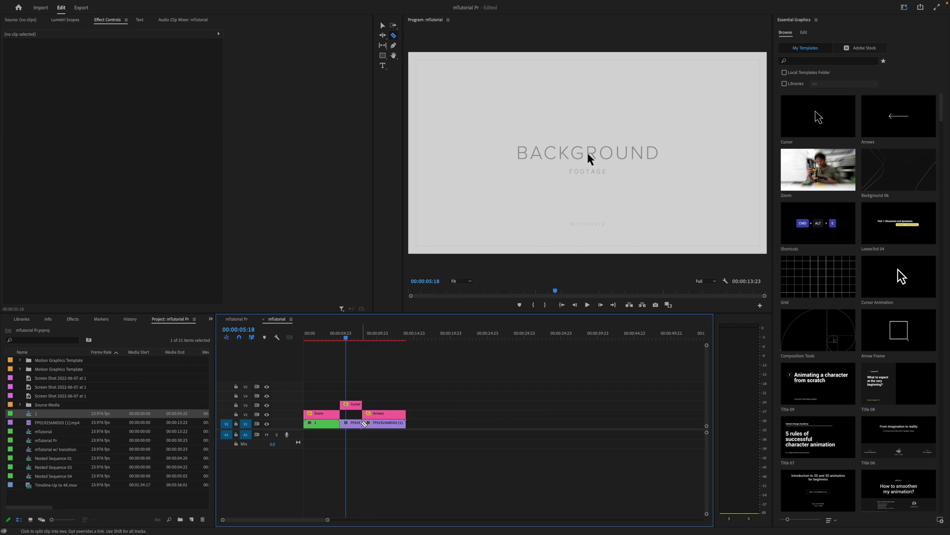
{"action": "key", "text": "v"}
{"action": "left_click", "coordinate": [352, 422]}
{"action": "right_click", "coordinate": [354, 423]}
{"action": "left_click", "coordinate": [369, 338]}
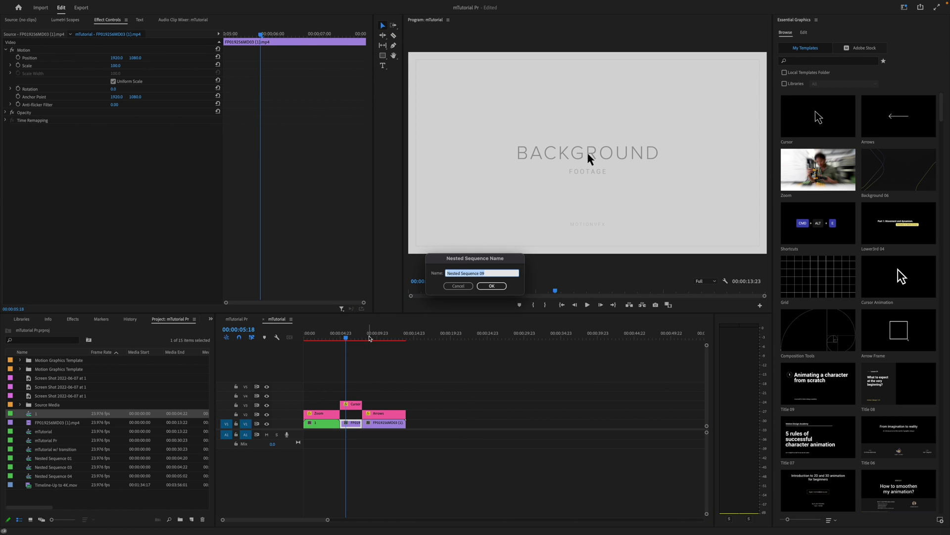
{"action": "key", "text": "BackSpace"}
{"action": "type", "text": "2"}
{"action": "left_click", "coordinate": [492, 286]}
Step: Make nested sequence 2 the Cursor graphic's background footage and preview it from 5 seconds
{"action": "left_click", "coordinate": [353, 405]}
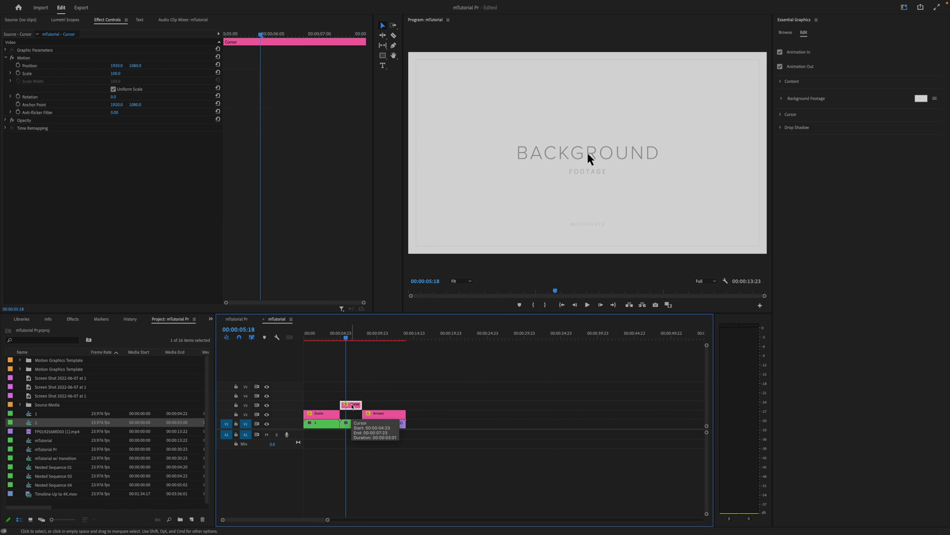
{"action": "left_click", "coordinate": [32, 424]}
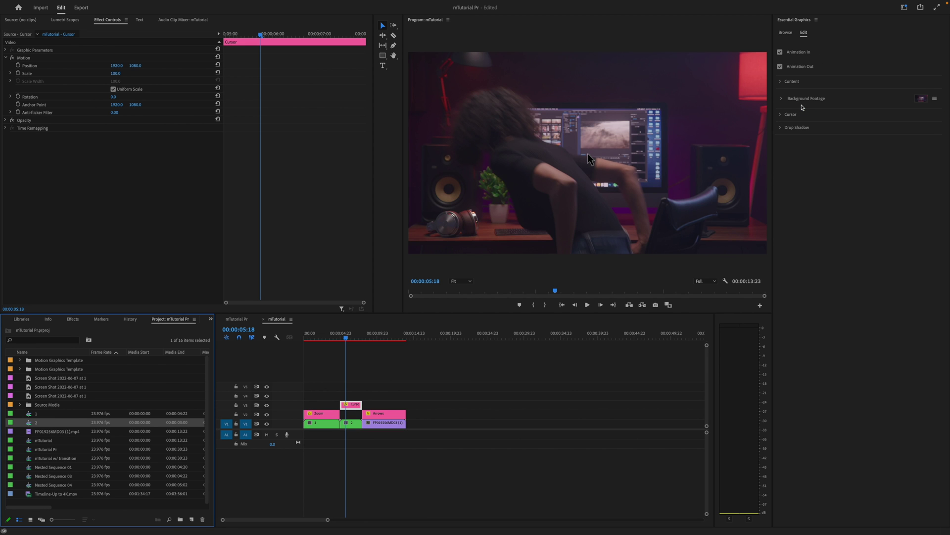
{"action": "left_click", "coordinate": [780, 82]}
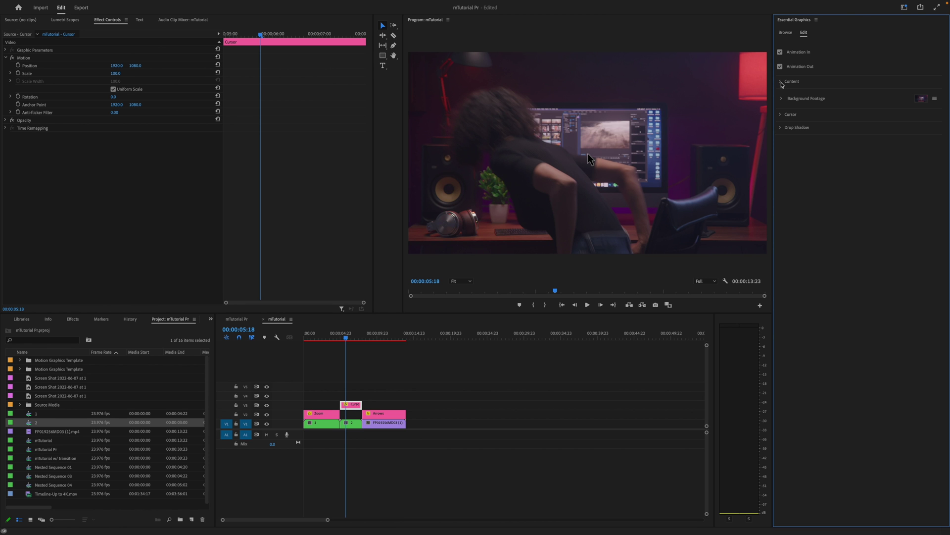
{"action": "left_click", "coordinate": [781, 82]}
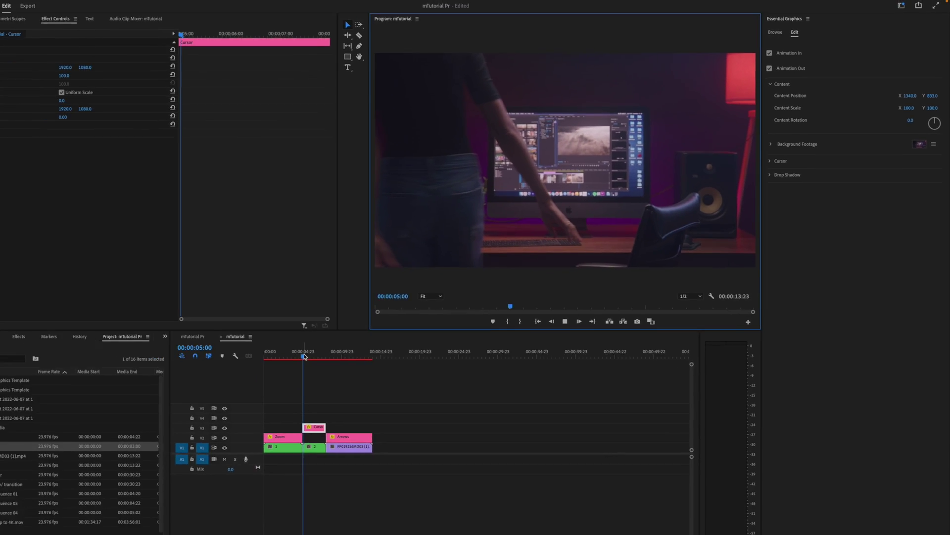
{"action": "key", "text": "space"}
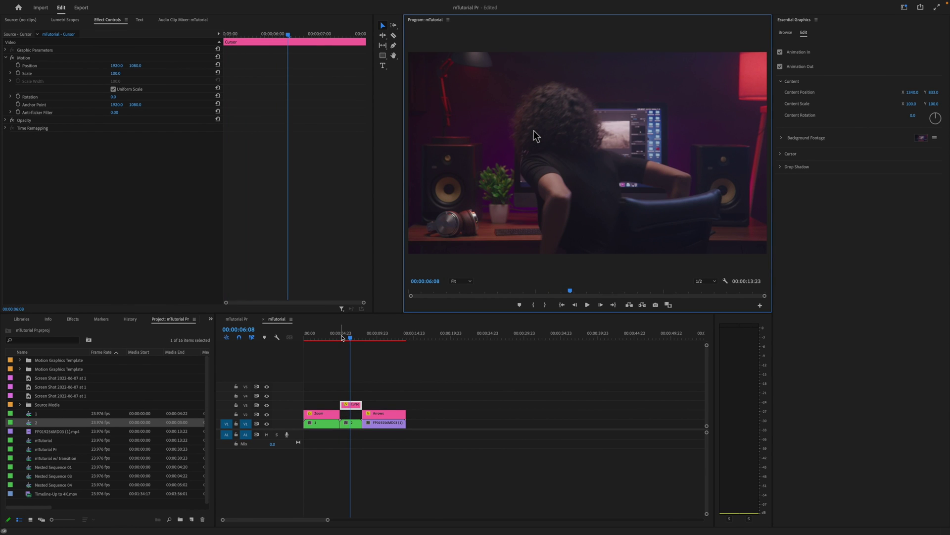
{"action": "key", "text": "space"}
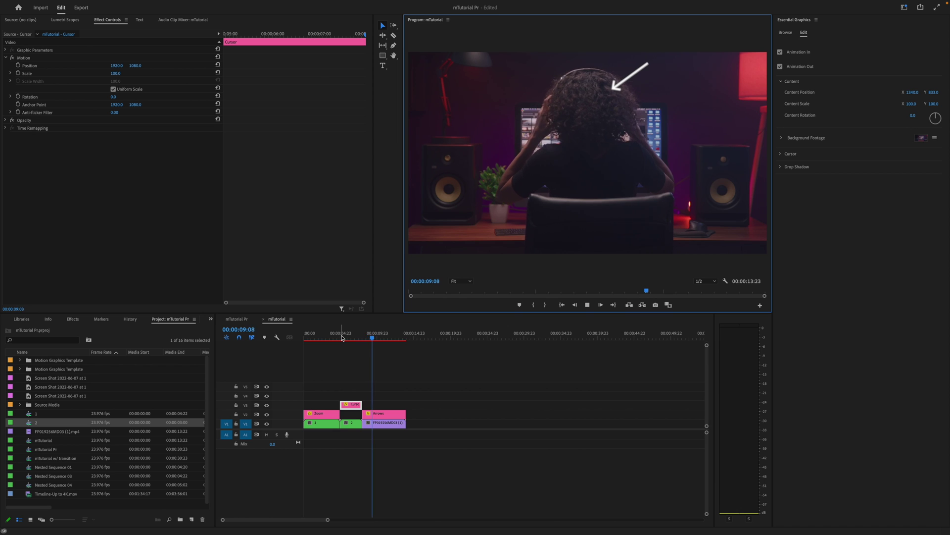
{"action": "left_click", "coordinate": [341, 337]}
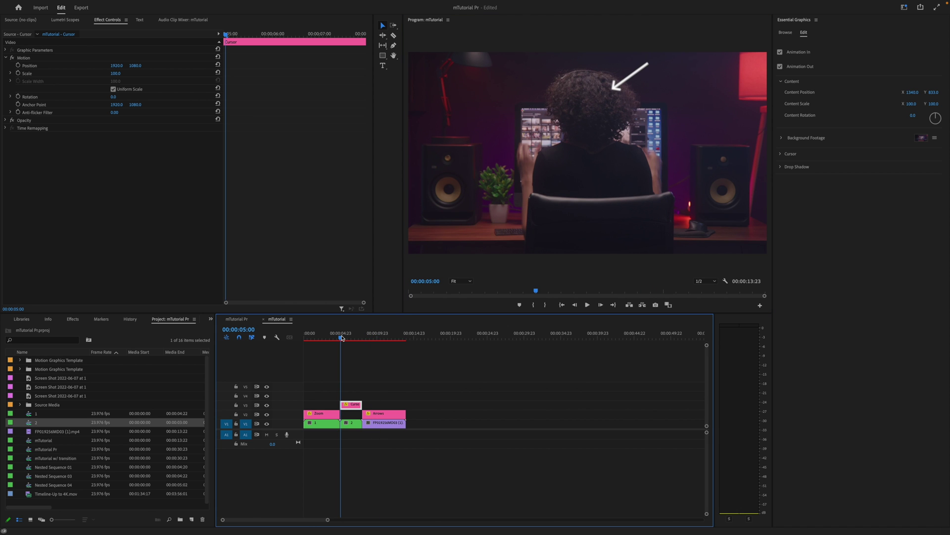
Step: Play the mTutorial sequence from the 5-second mark
{"action": "key", "text": "space"}
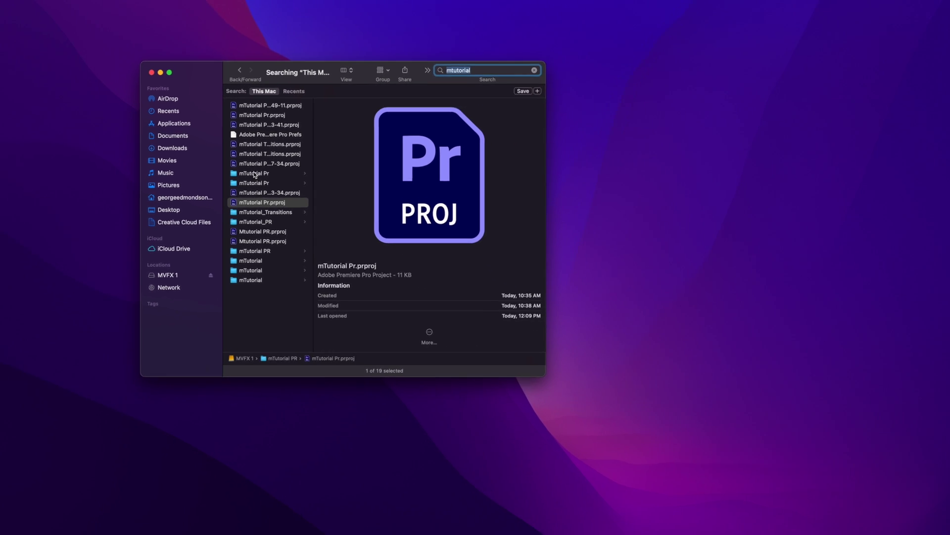
Step: Open the mTutorial Transitions project and open sequences Transition 02 through 07 as timelines
{"action": "double_click", "coordinate": [267, 153]}
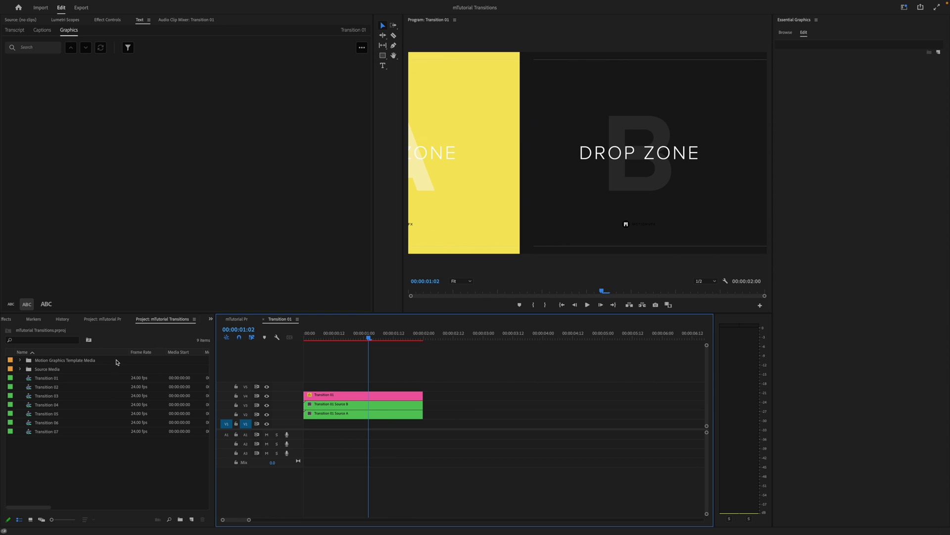
{"action": "double_click", "coordinate": [51, 387]}
{"action": "double_click", "coordinate": [50, 395]}
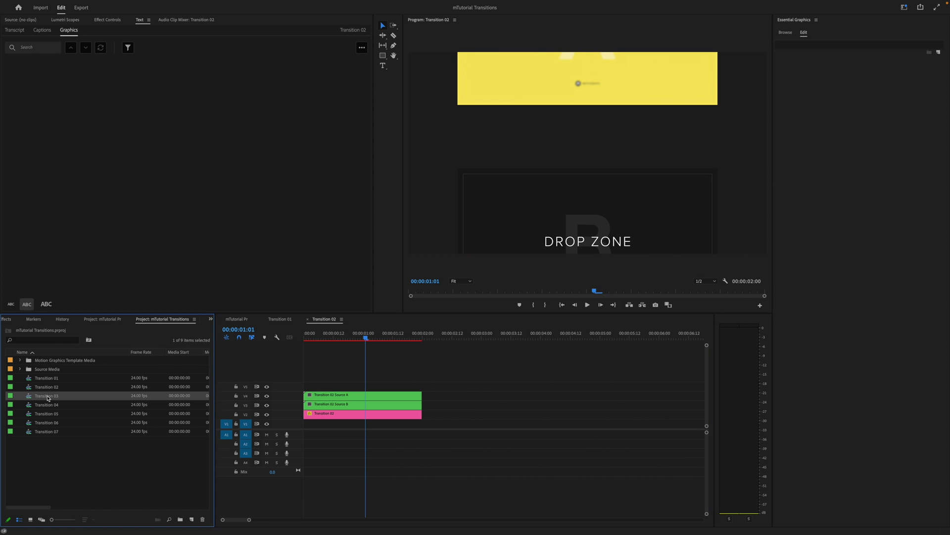
{"action": "double_click", "coordinate": [48, 405]}
{"action": "double_click", "coordinate": [47, 413]}
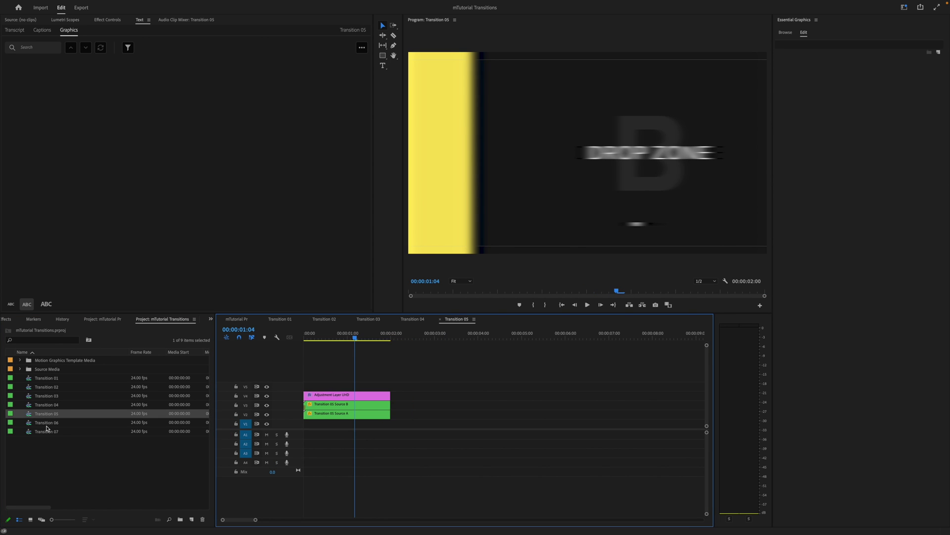
{"action": "double_click", "coordinate": [48, 423]}
{"action": "double_click", "coordinate": [55, 432]}
Step: Look through the Transition timelines one by one, ending on Transition 01
{"action": "left_click", "coordinate": [280, 319]}
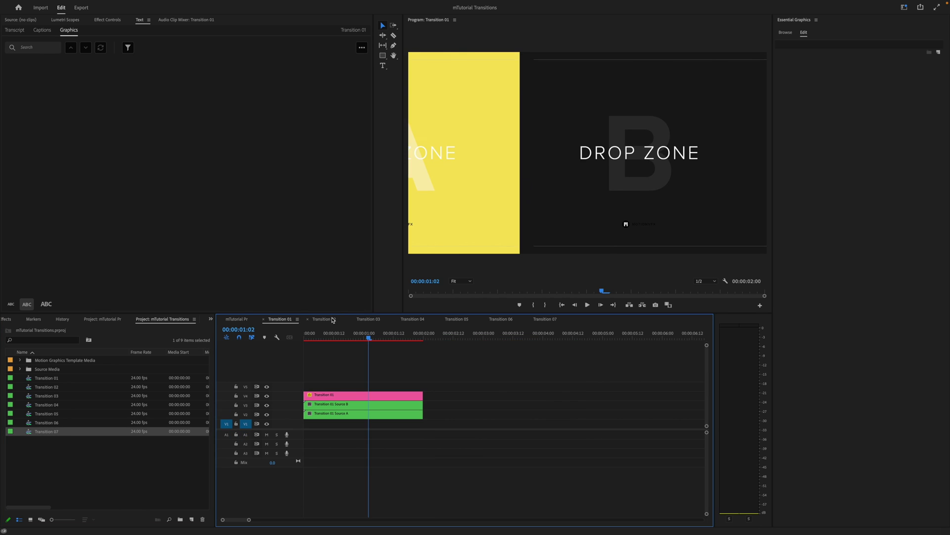
{"action": "left_click", "coordinate": [332, 319]}
{"action": "left_click", "coordinate": [374, 320]}
{"action": "left_click", "coordinate": [416, 319]}
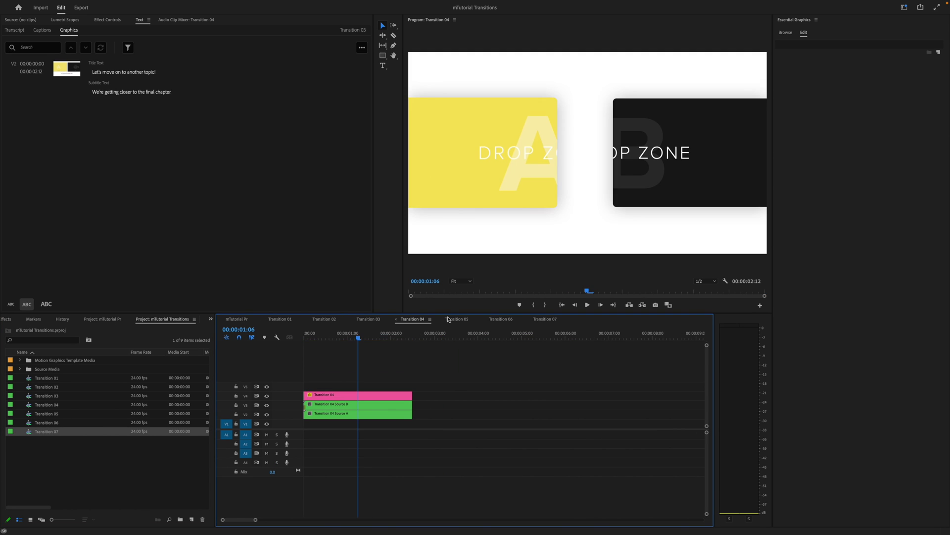
{"action": "left_click", "coordinate": [456, 319]}
{"action": "left_click", "coordinate": [501, 320]}
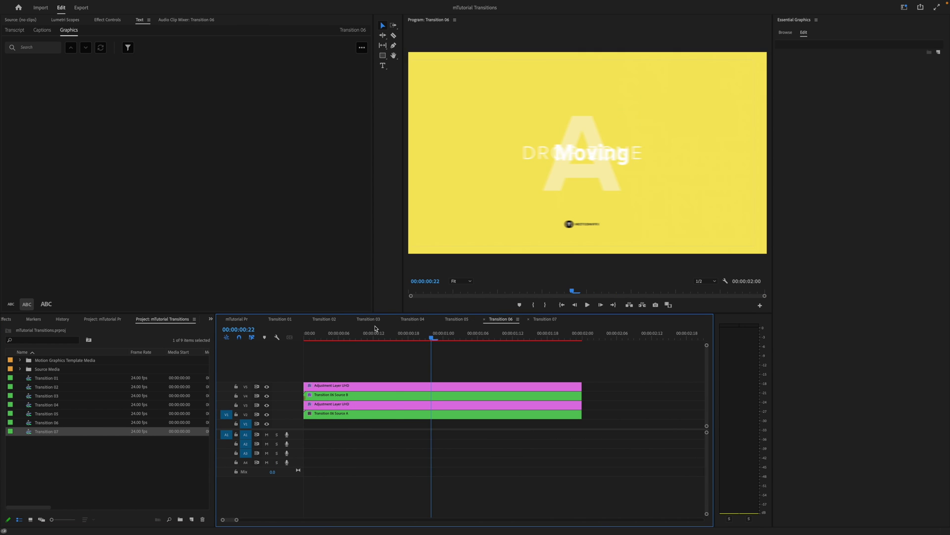
{"action": "left_click", "coordinate": [374, 319]}
{"action": "left_click", "coordinate": [286, 321]}
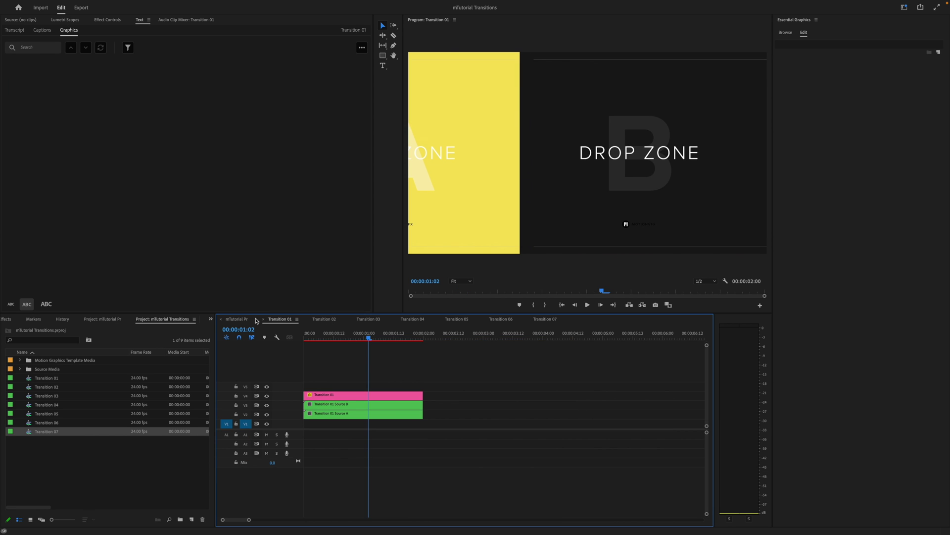
{"action": "left_click", "coordinate": [242, 320]}
{"action": "left_click", "coordinate": [289, 319]}
Step: Play Transition 01 from the start and select its three stacked clips
{"action": "left_click", "coordinate": [353, 335]}
{"action": "key", "text": "Home"}
{"action": "key", "text": "space"}
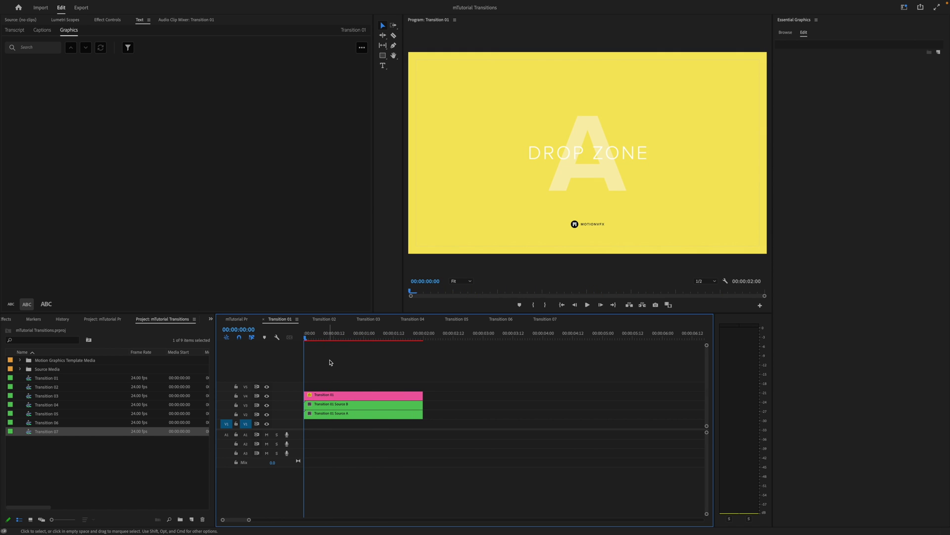
{"action": "left_click_drag", "start_coordinate": [331, 360], "coordinate": [329, 436]}
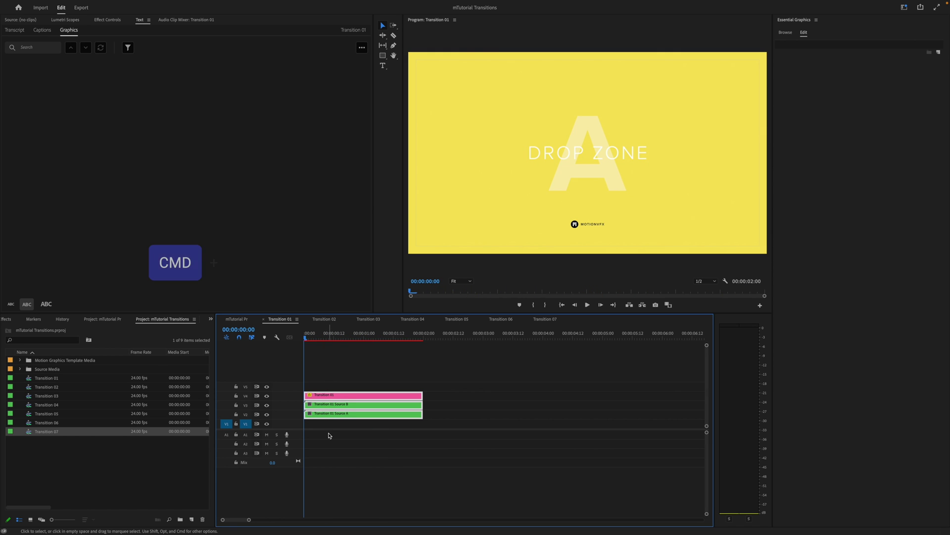
Step: Copy the Transition 01 clips and paste them into mTutorial Pr at about 44 seconds
{"action": "key", "text": "super+c"}
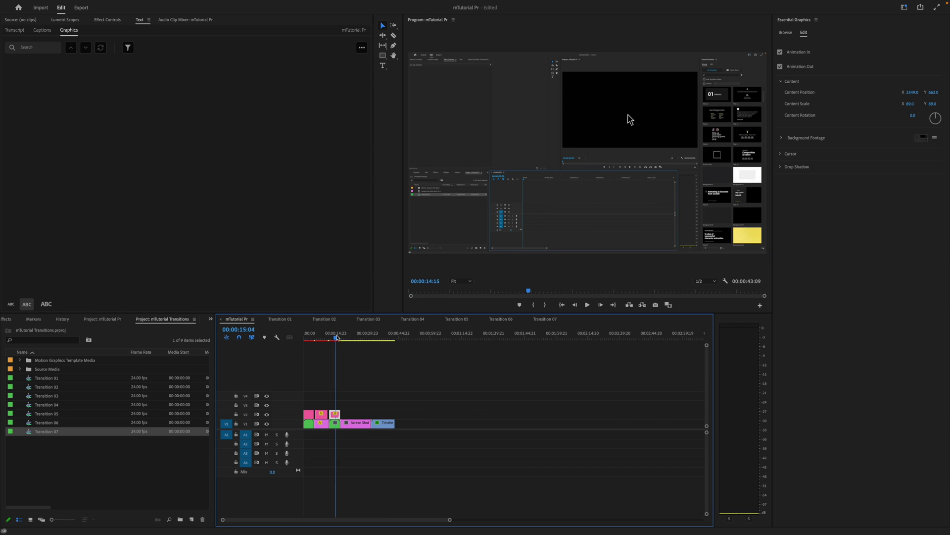
{"action": "left_click_drag", "start_coordinate": [332, 340], "coordinate": [399, 340]}
{"action": "key", "text": "super+v"}
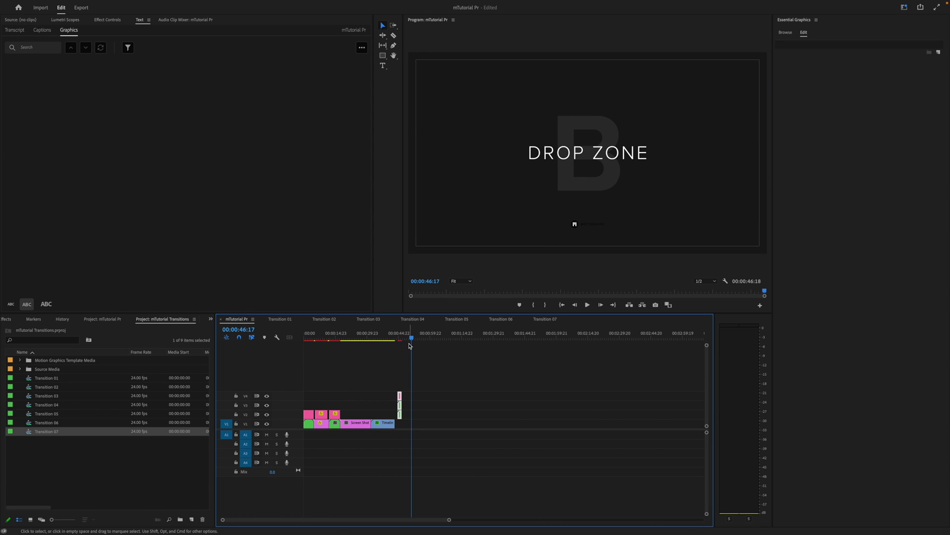
Step: Move the three stacked transition clips up one track to start at 00:00:29:09
{"action": "left_click", "coordinate": [367, 334]}
{"action": "key", "text": "="}
{"action": "key", "text": "="}
{"action": "key", "text": "="}
{"action": "key", "text": "="}
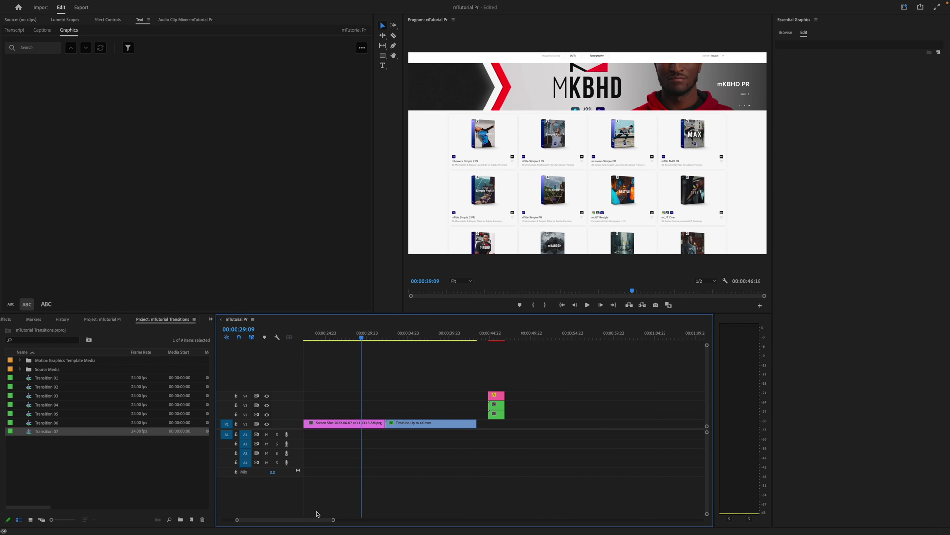
{"action": "scroll", "coordinate": [317, 513], "scroll_direction": "left", "scroll_amount": 2}
{"action": "left_click_drag", "start_coordinate": [509, 366], "coordinate": [415, 396]}
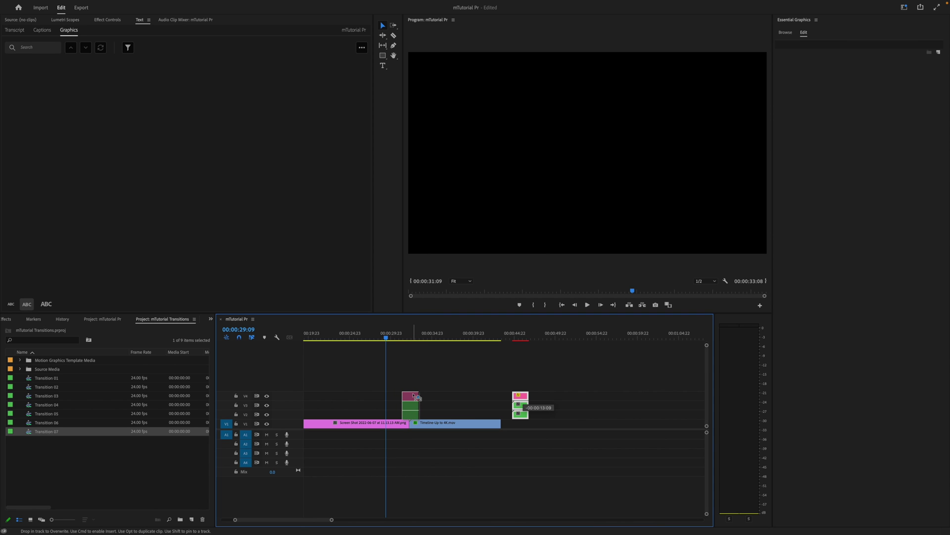
{"action": "left_click_drag", "start_coordinate": [415, 396], "coordinate": [416, 378]}
{"action": "left_click_drag", "start_coordinate": [389, 342], "coordinate": [403, 338]}
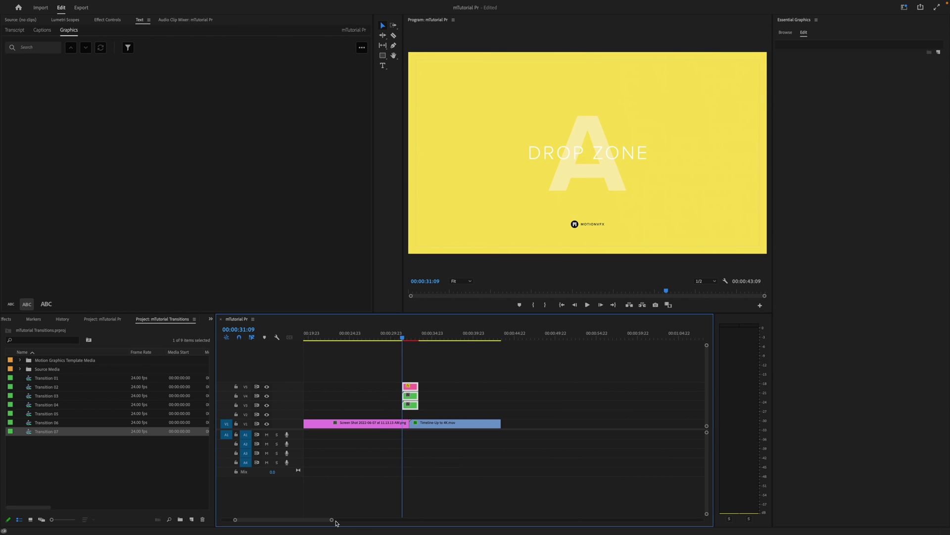
{"action": "left_click_drag", "start_coordinate": [335, 521], "coordinate": [277, 520]}
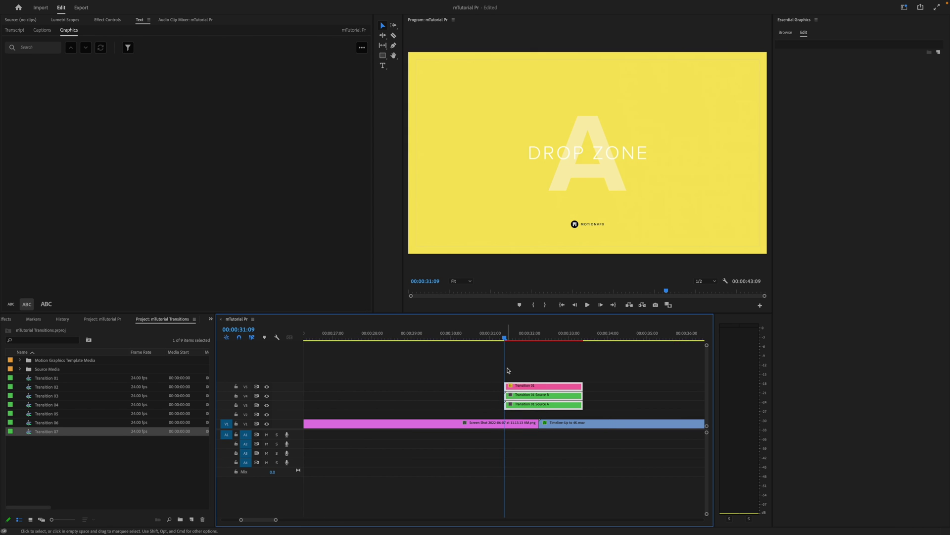
Step: Split the screenshot clip at the playhead and move its tail piece onto V2
{"action": "key", "text": "c"}
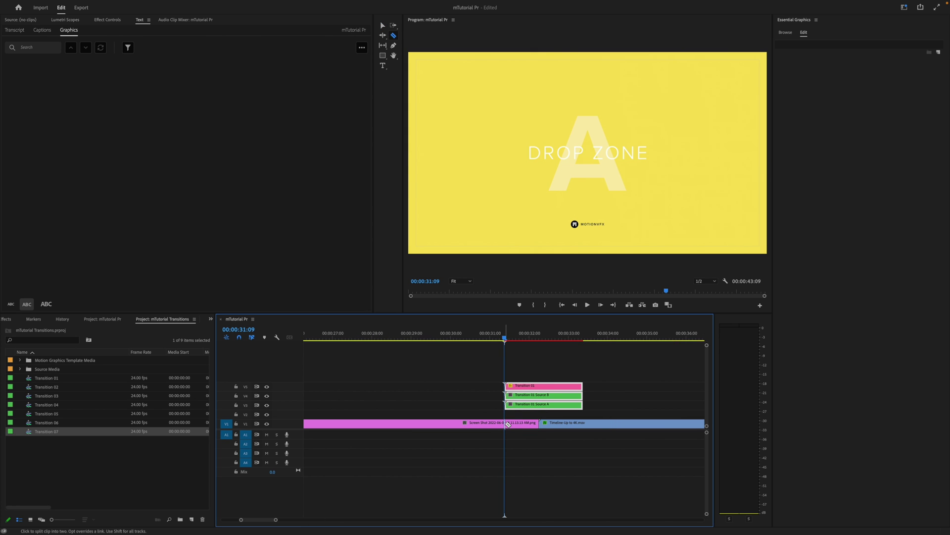
{"action": "left_click", "coordinate": [506, 424]}
{"action": "key", "text": "v"}
{"action": "left_click_drag", "start_coordinate": [519, 424], "coordinate": [582, 413]}
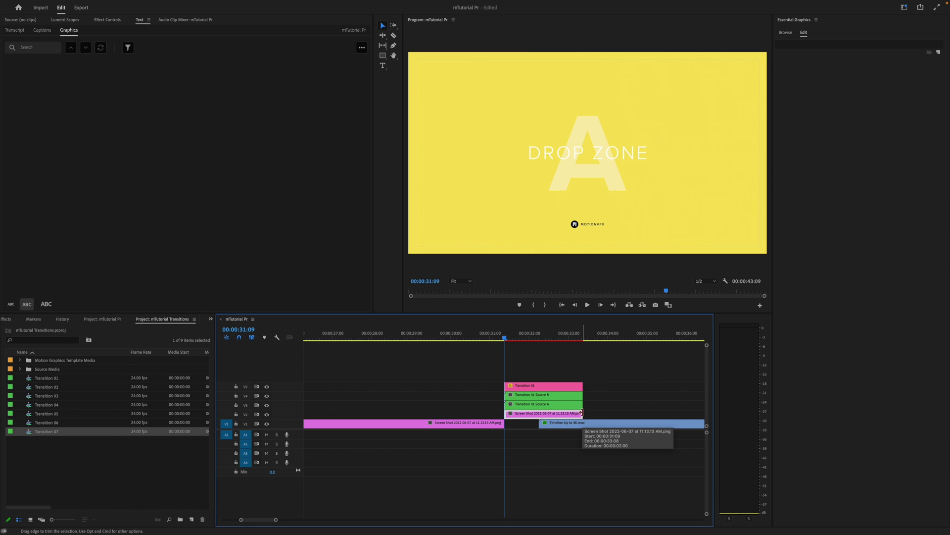
Step: Slide Timeline-Up to the transition start, split it at 00:00:33:08, and cut the V2 screenshot piece
{"action": "left_click", "coordinate": [559, 424]}
{"action": "left_click_drag", "start_coordinate": [559, 425], "coordinate": [526, 424]}
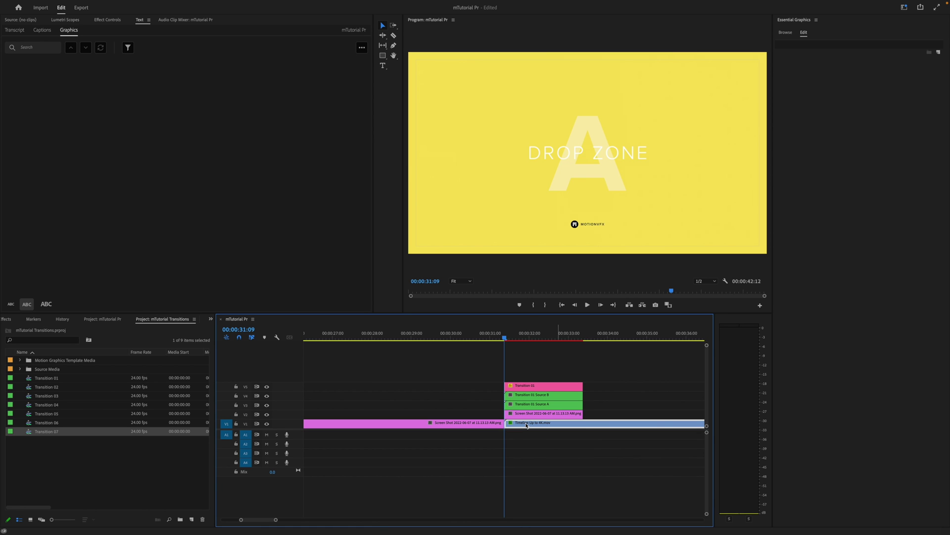
{"action": "key", "text": "b"}
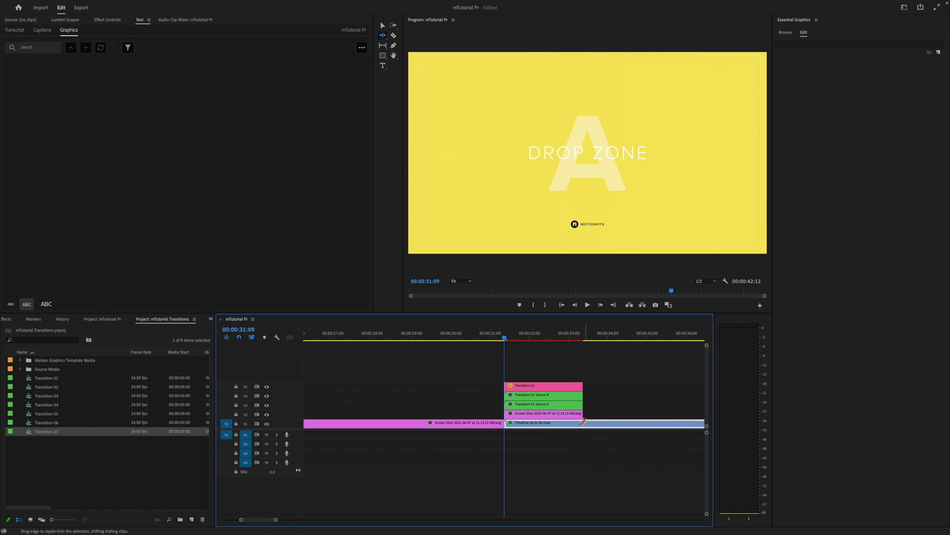
{"action": "key", "text": "c"}
{"action": "left_click", "coordinate": [583, 423]}
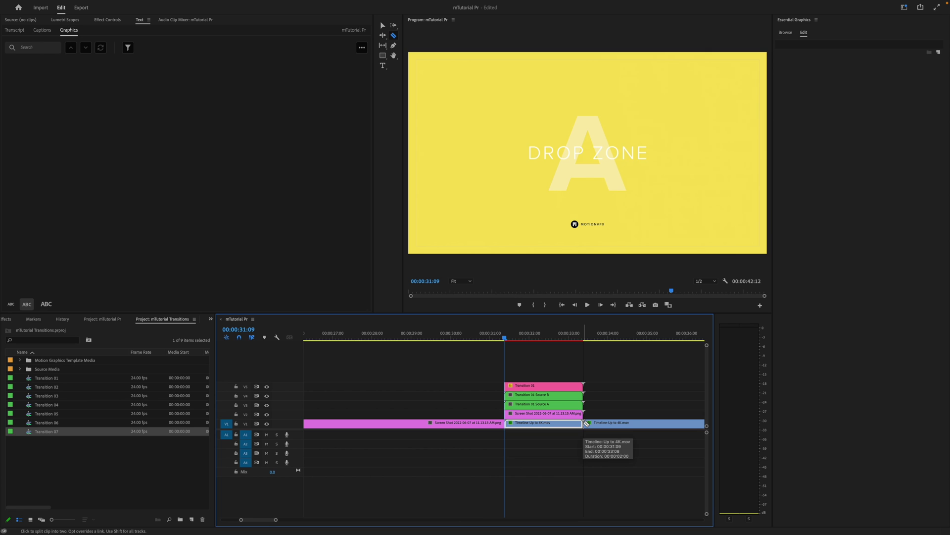
{"action": "key", "text": "v"}
{"action": "left_click", "coordinate": [539, 415]}
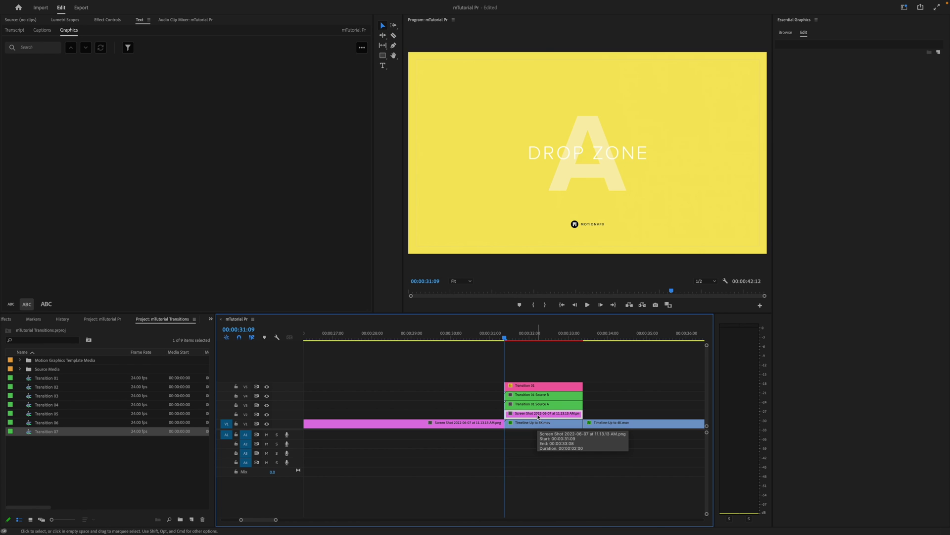
{"action": "key", "text": "super+x"}
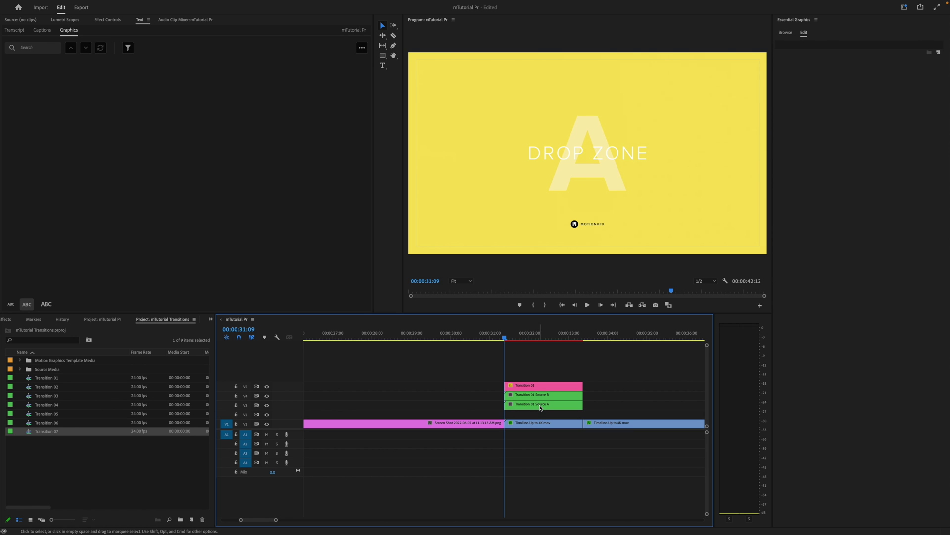
Step: Paste the screenshot piece into Transition 01 Source A and play the transition
{"action": "double_click", "coordinate": [540, 408]}
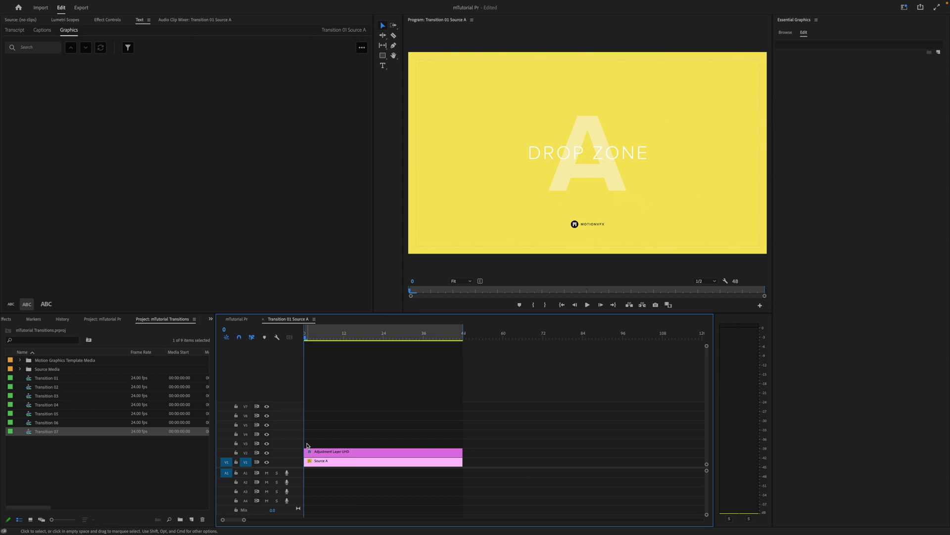
{"action": "key", "text": "super+v"}
{"action": "key", "text": "super+v"}
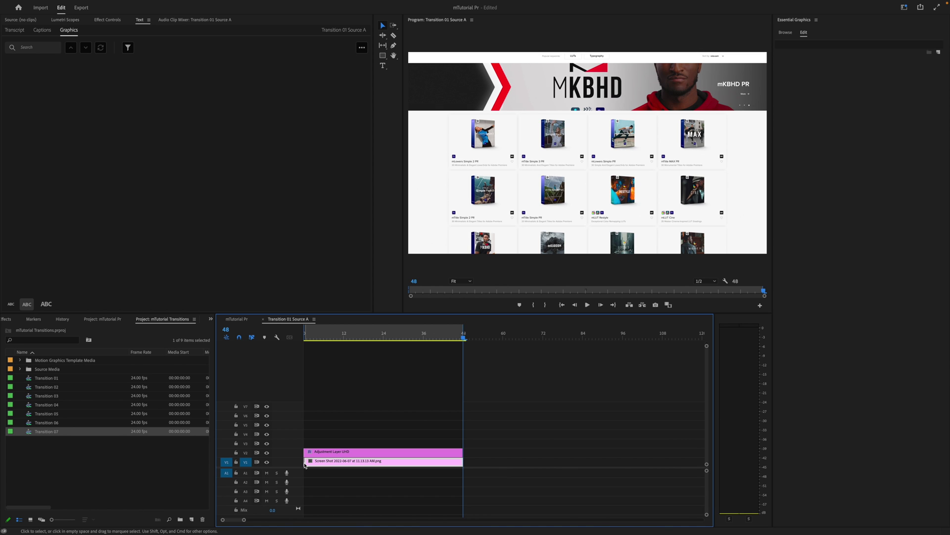
{"action": "left_click", "coordinate": [243, 320]}
{"action": "key", "text": "space"}
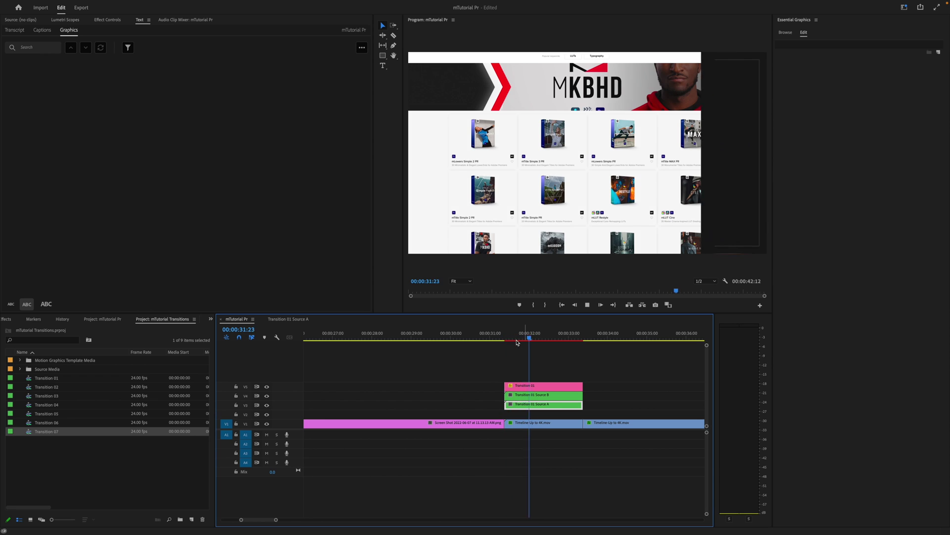
{"action": "key", "text": "space"}
{"action": "key", "text": "space"}
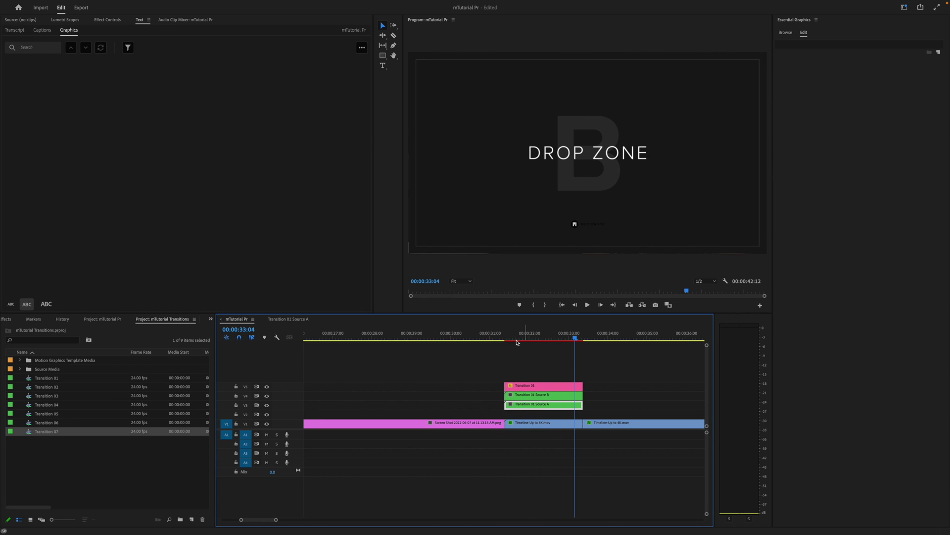
Step: Cut the Timeline-Up piece from V1 and paste it at the start of Source B
{"action": "left_click", "coordinate": [545, 423]}
{"action": "key", "text": "super+x"}
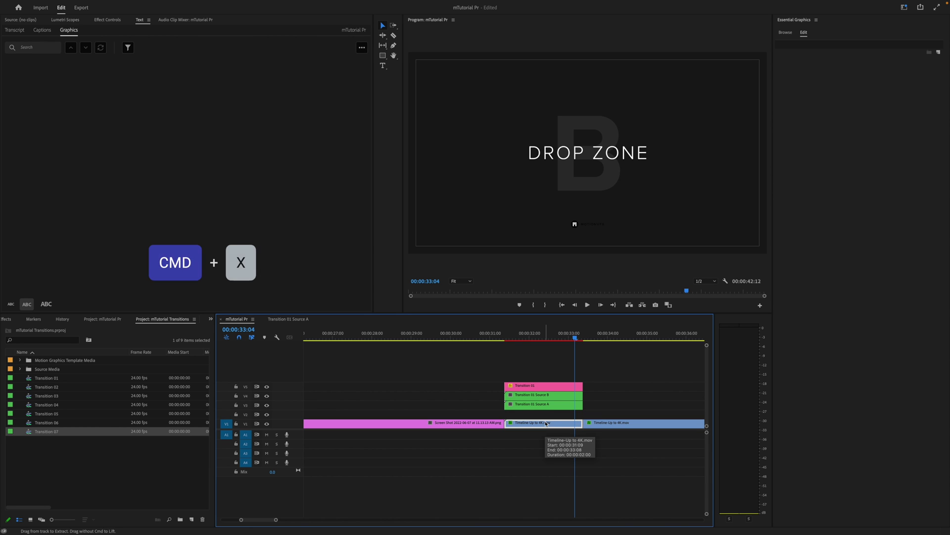
{"action": "double_click", "coordinate": [548, 398]}
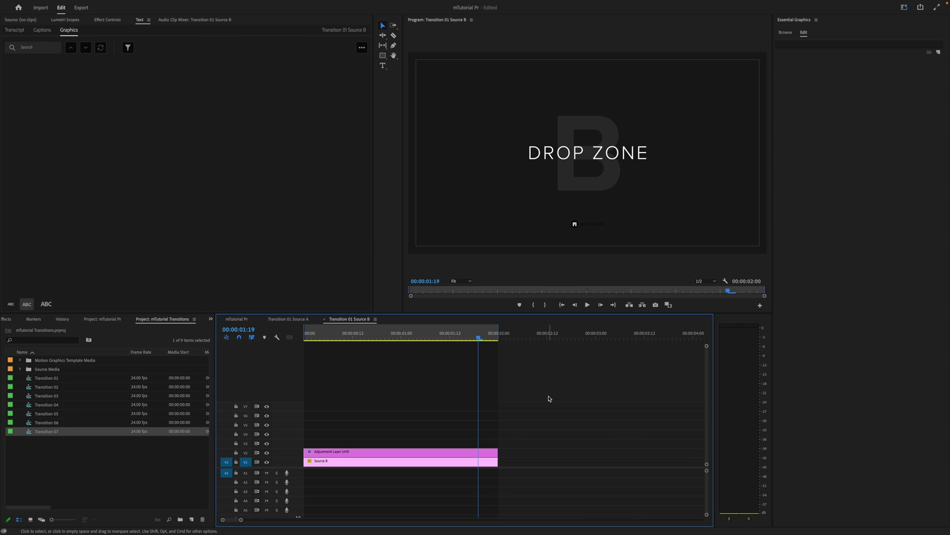
{"action": "key", "text": "Home"}
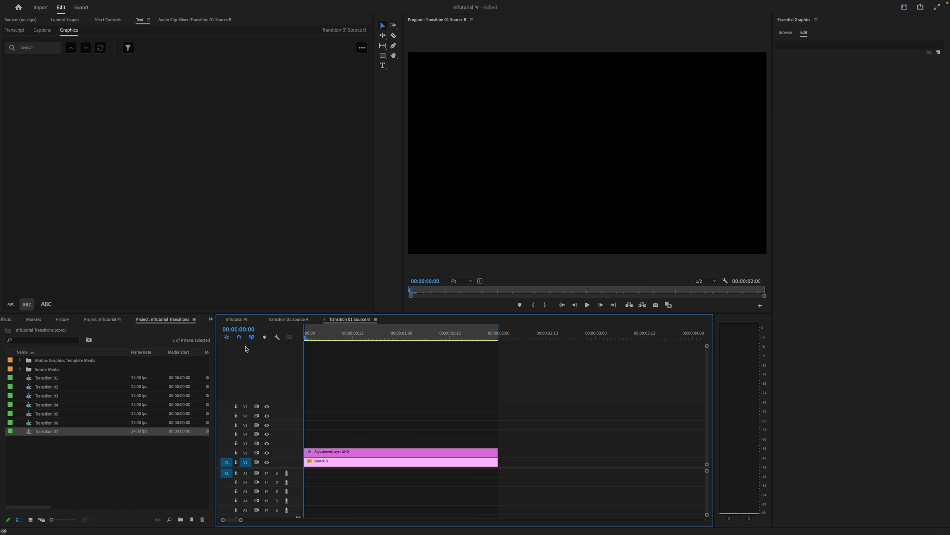
{"action": "key", "text": "super+v"}
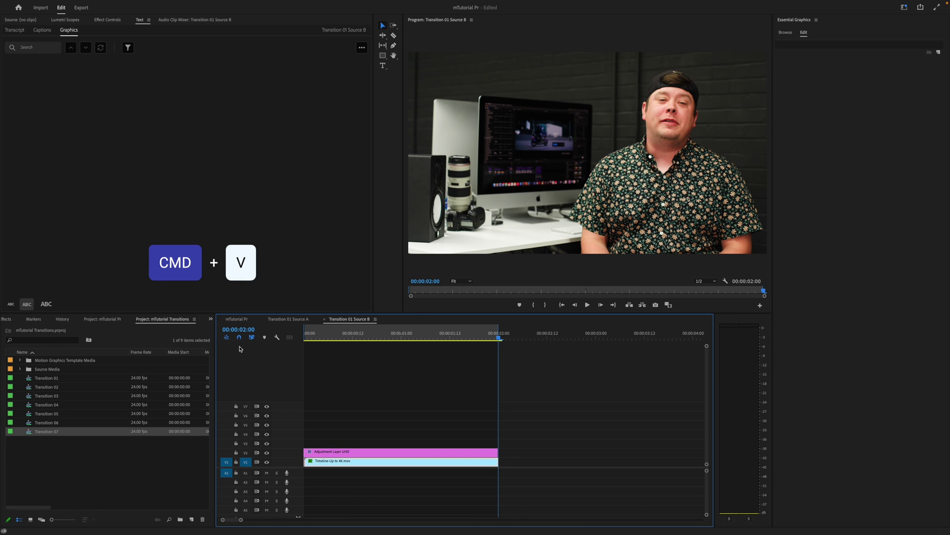
Step: Preview the transition in mTutorial Pr from its start and zoom the timeline out
{"action": "left_click", "coordinate": [240, 321]}
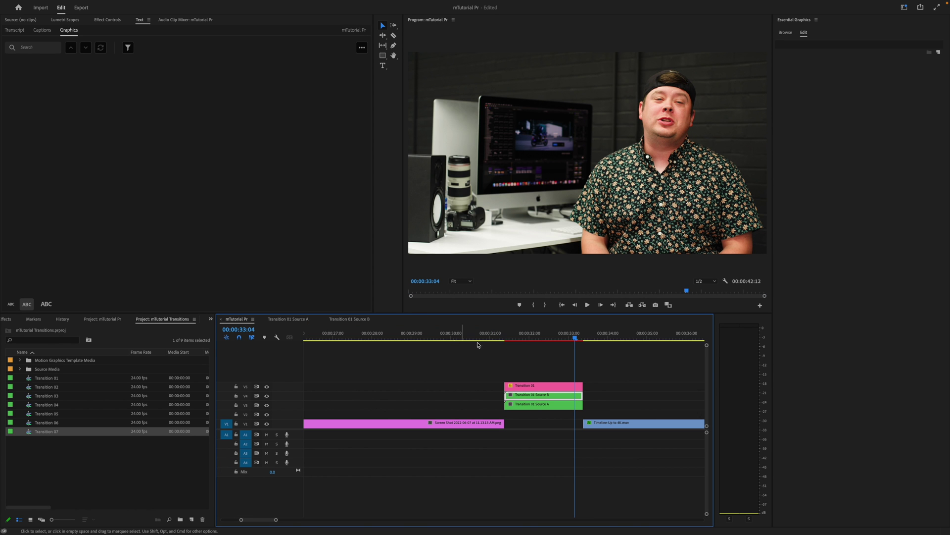
{"action": "left_click_drag", "start_coordinate": [509, 340], "coordinate": [506, 339]}
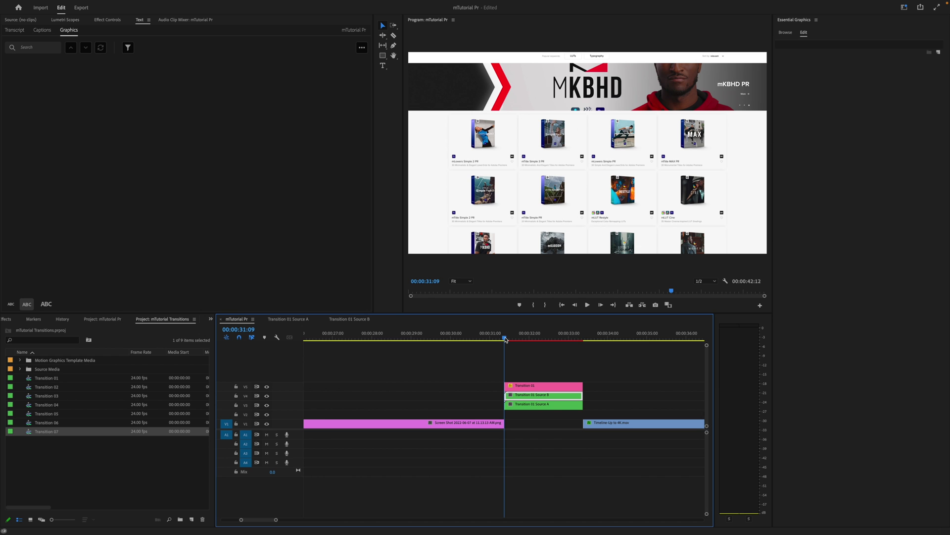
{"action": "key", "text": "space"}
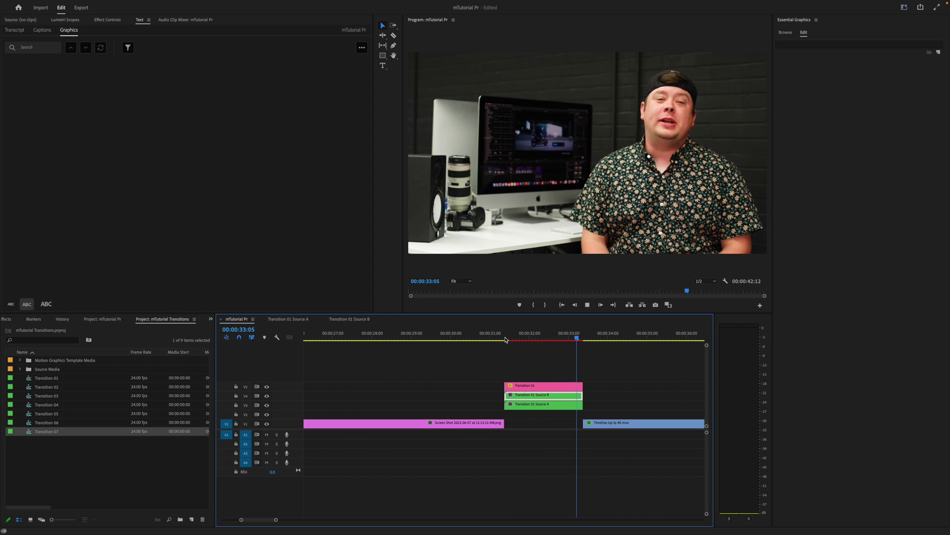
{"action": "key", "text": "space"}
{"action": "left_click_drag", "start_coordinate": [276, 519], "coordinate": [281, 517]}
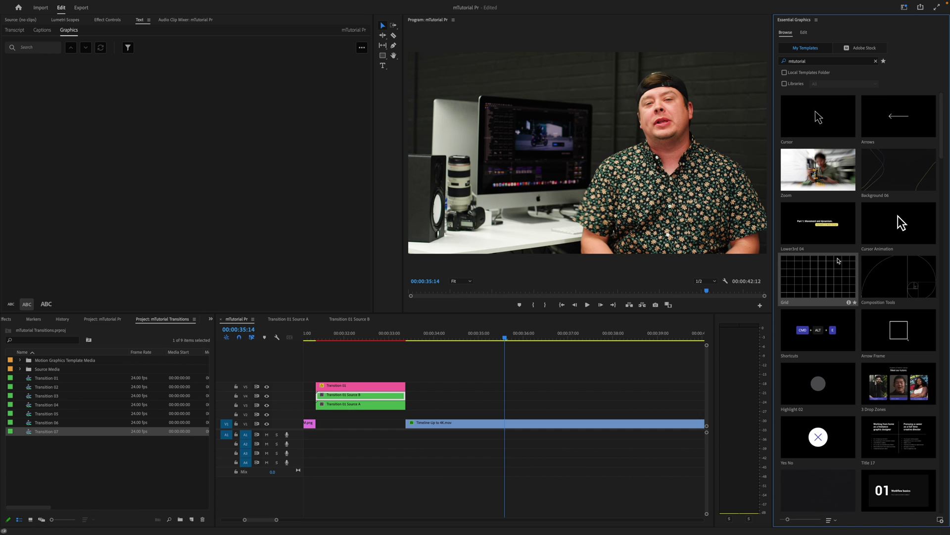
{"action": "left_click_drag", "start_coordinate": [839, 267], "coordinate": [518, 402]}
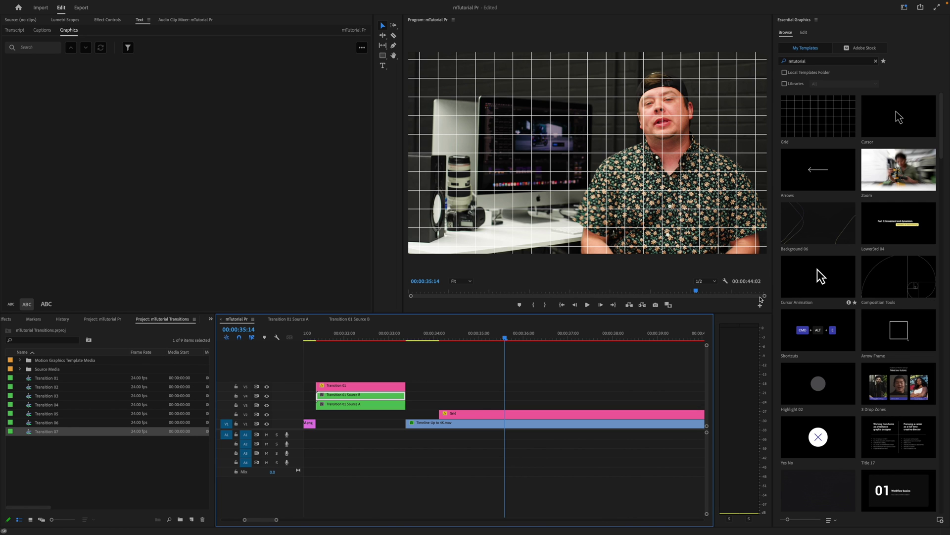
{"action": "left_click", "coordinate": [483, 414]}
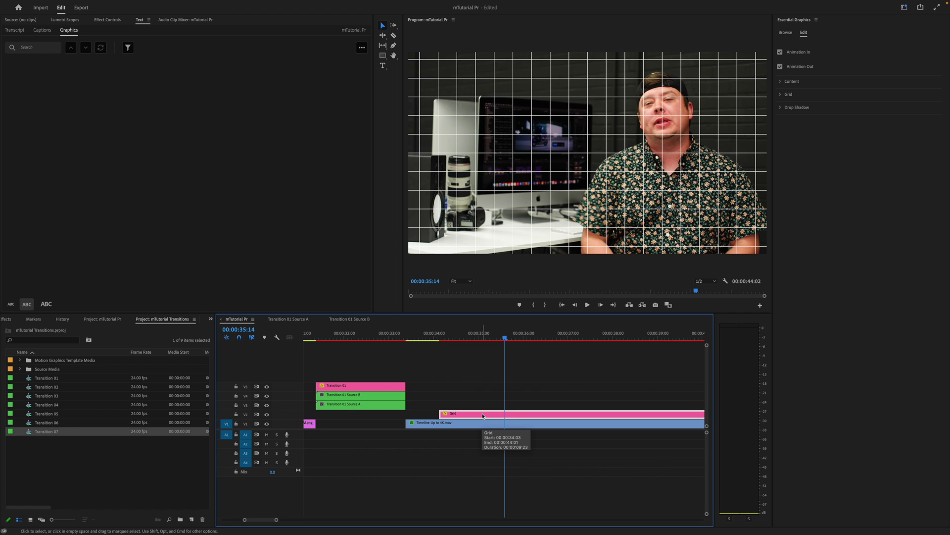
{"action": "key", "text": "Delete"}
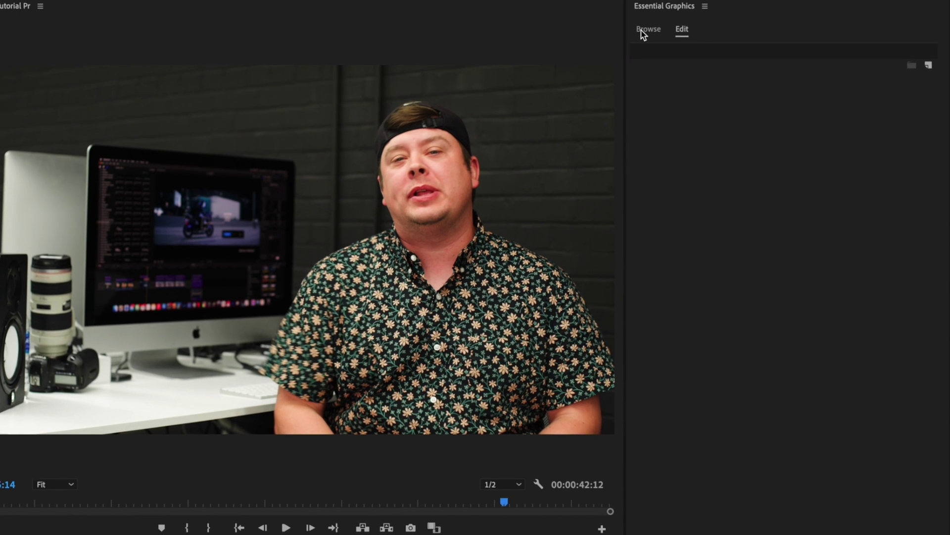
Step: Place the Lower3rd 04 template on V2 above the presenter clip and scrub through it to preview
{"action": "left_click", "coordinate": [641, 31]}
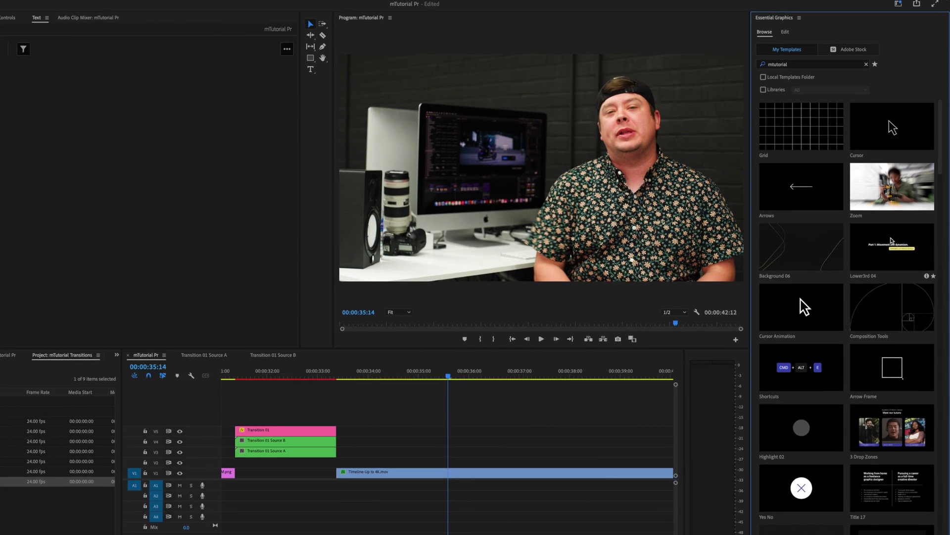
{"action": "left_click_drag", "start_coordinate": [824, 364], "coordinate": [835, 373]}
{"action": "left_click_drag", "start_coordinate": [886, 218], "coordinate": [409, 413]}
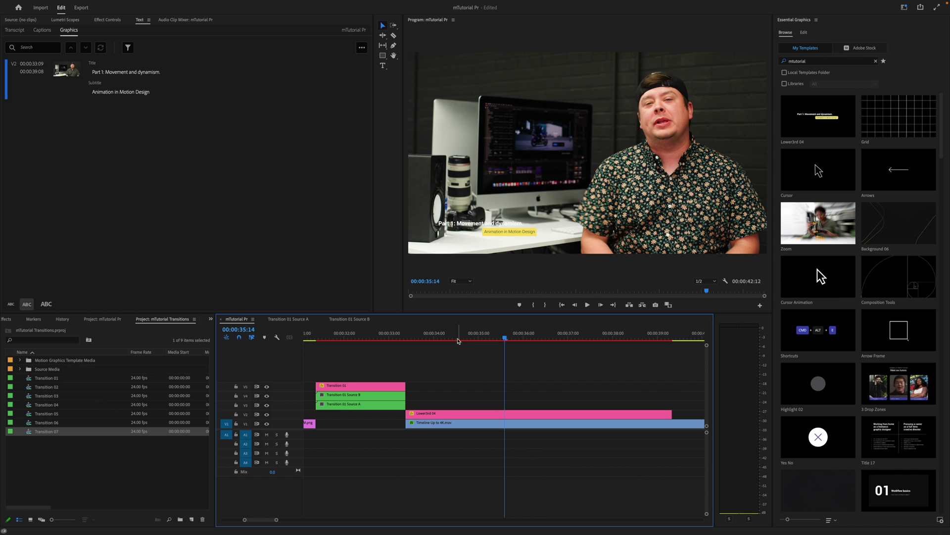
{"action": "left_click_drag", "start_coordinate": [422, 341], "coordinate": [530, 337]}
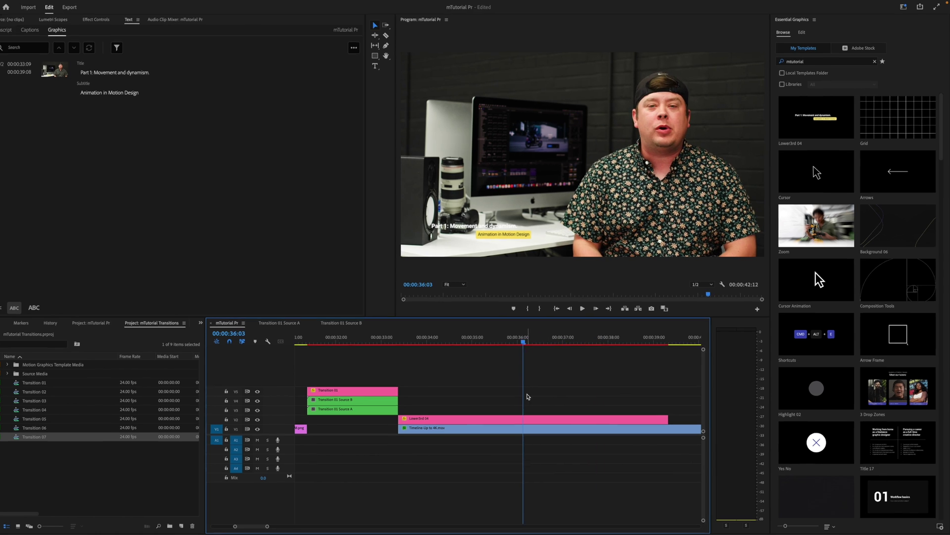
Step: Replace the lower third's title with the presenter's first name and set its font to Rubik Regular
{"action": "left_click", "coordinate": [804, 32]}
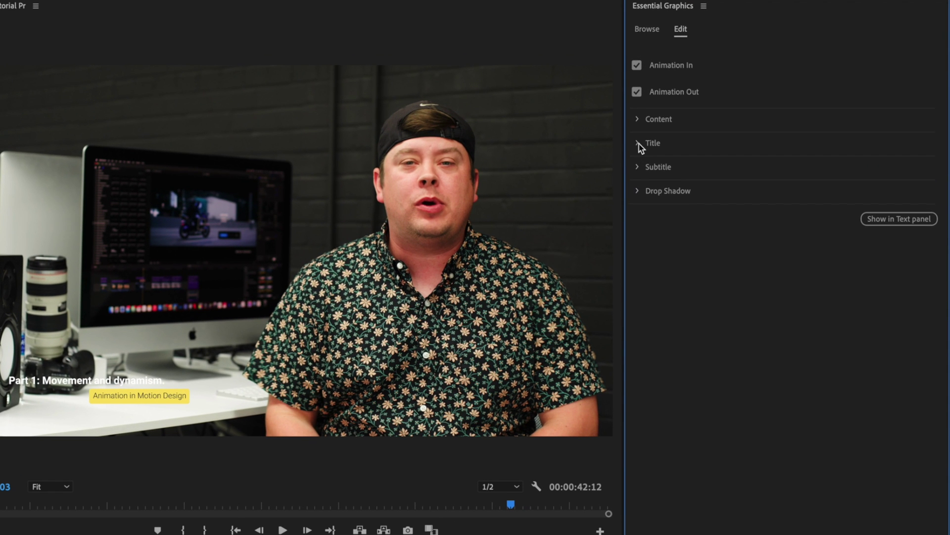
{"action": "left_click", "coordinate": [653, 138]}
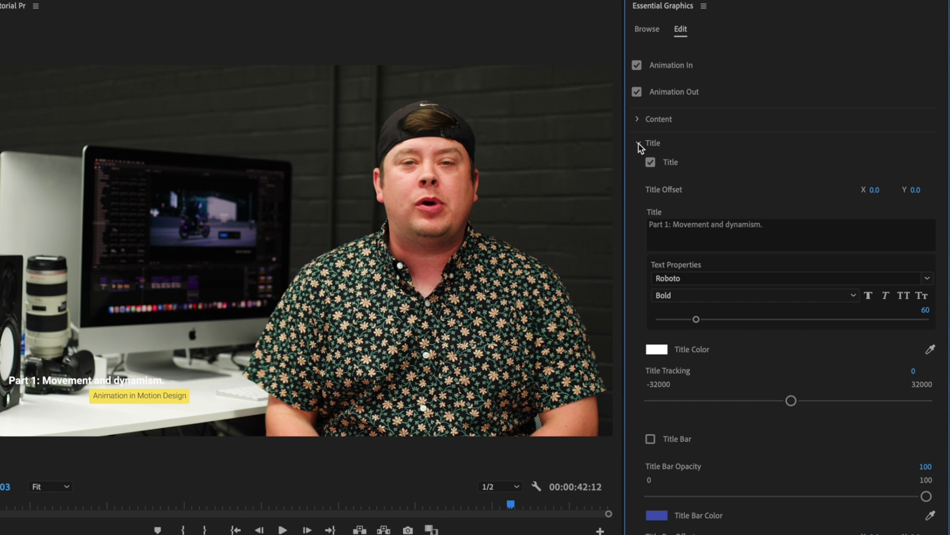
{"action": "left_click", "coordinate": [796, 215]}
{"action": "type", "text": "Ge"}
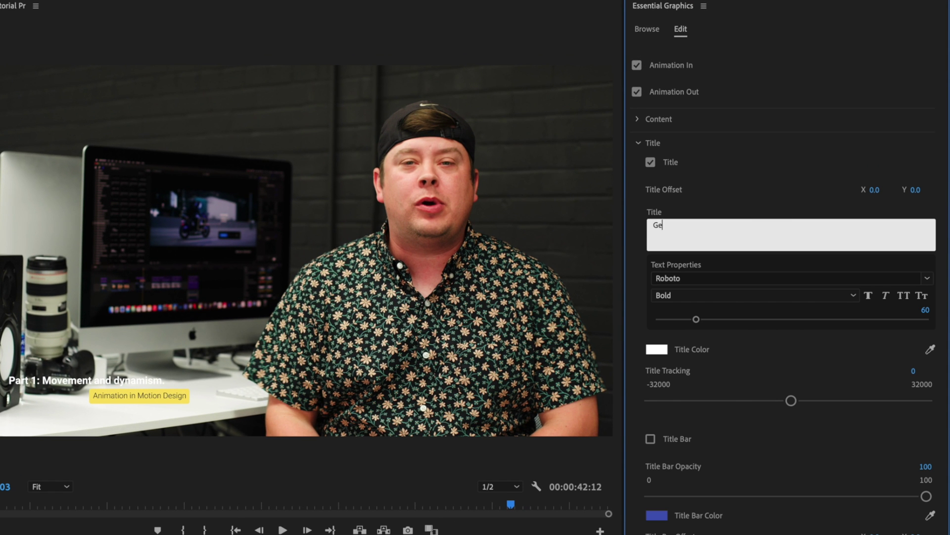
{"action": "type", "text": "orge"}
{"action": "left_click", "coordinate": [753, 361]}
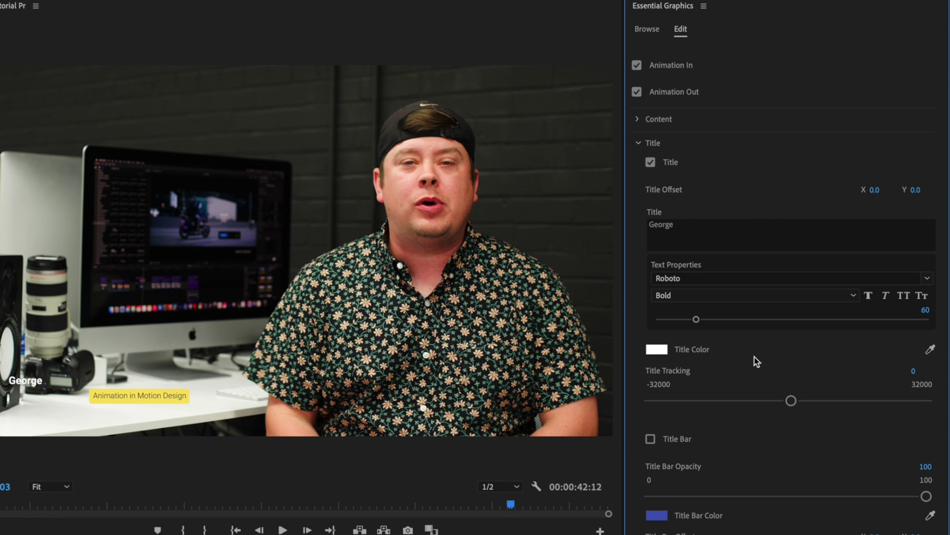
{"action": "left_click", "coordinate": [926, 279]}
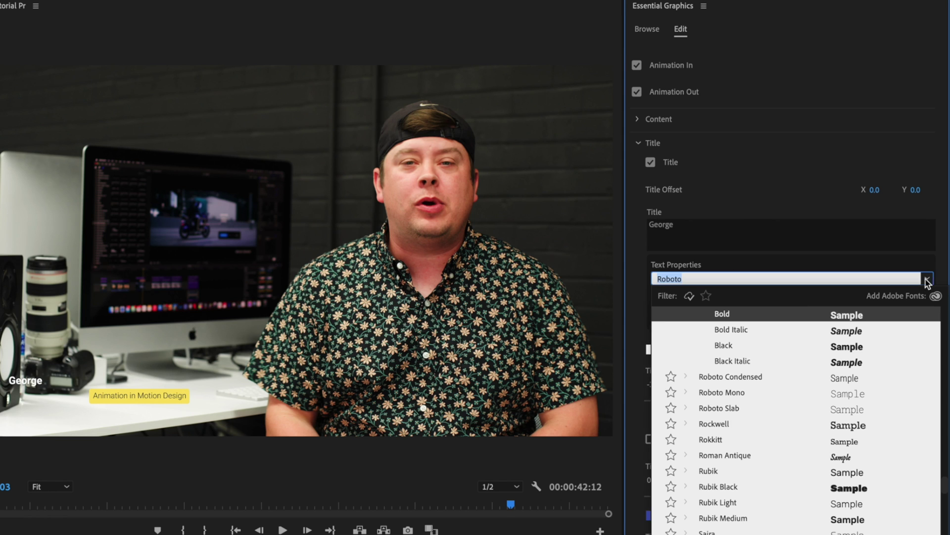
{"action": "left_click", "coordinate": [730, 362]}
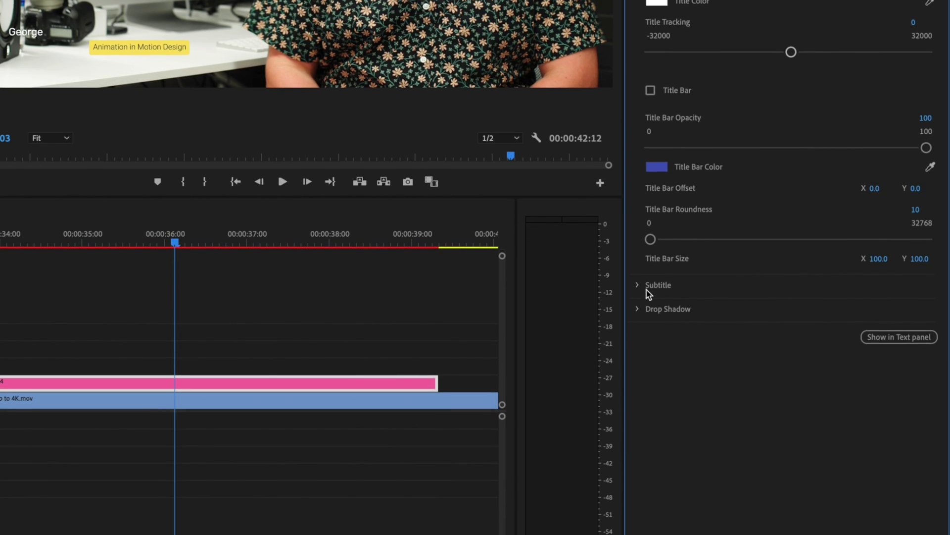
Step: Change the subtitle to 'Video Content Creator' and play back to preview it
{"action": "left_click", "coordinate": [640, 284]}
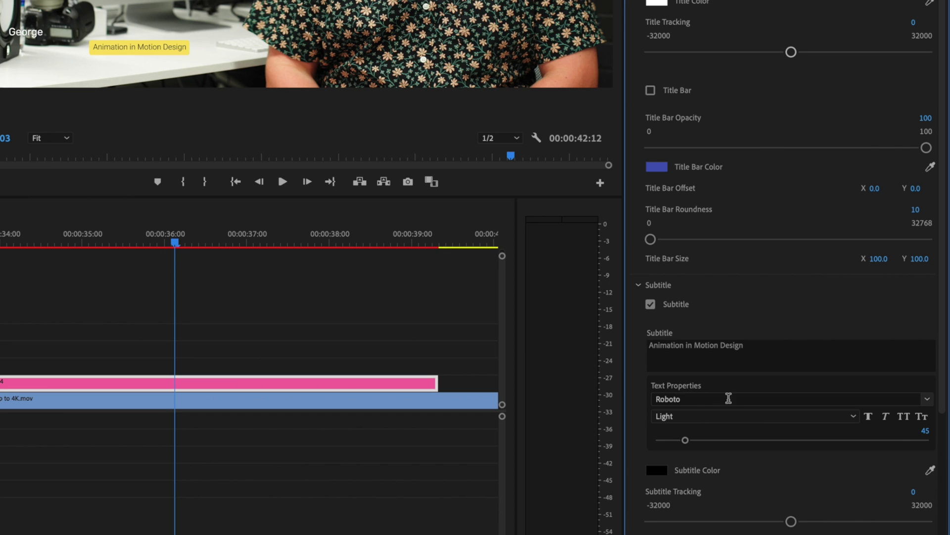
{"action": "left_click", "coordinate": [776, 342]}
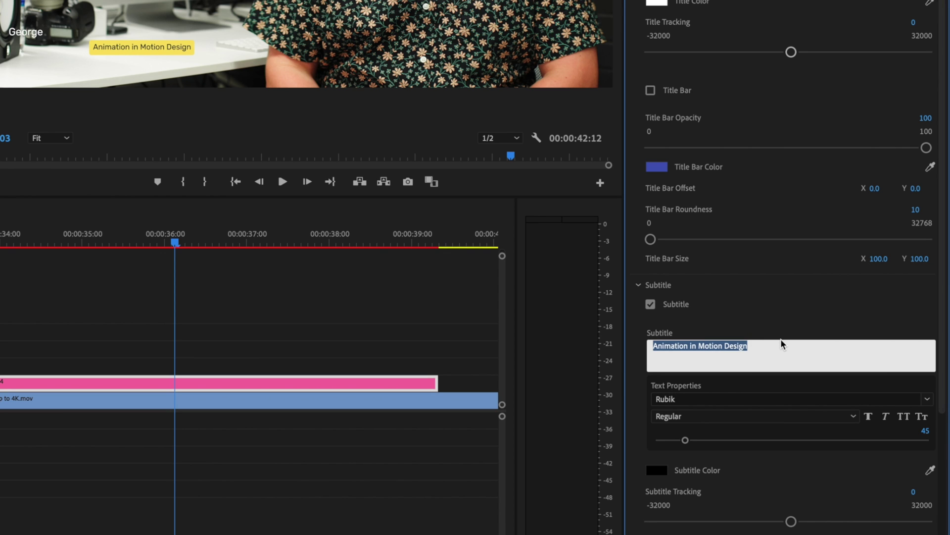
{"action": "type", "text": "Video Cont"}
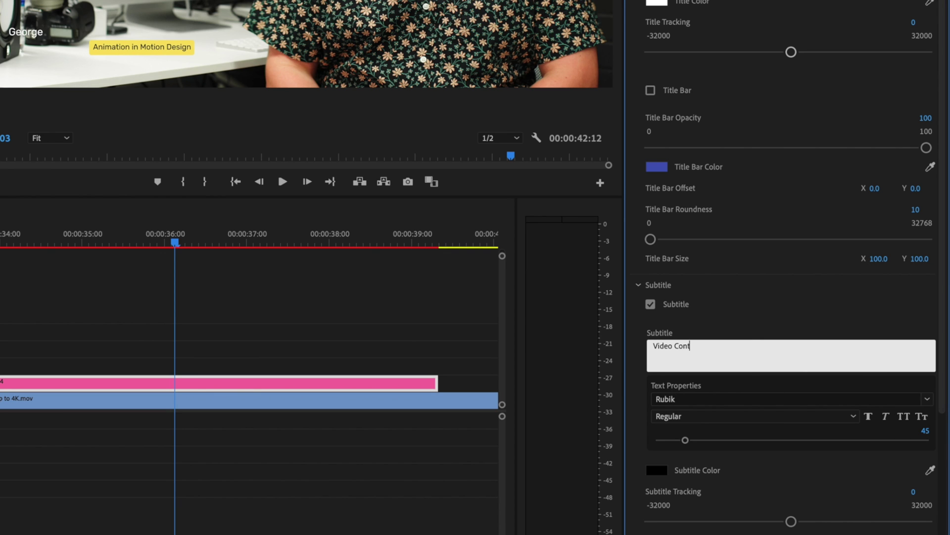
{"action": "type", "text": "ent Creator"}
{"action": "key", "text": "space"}
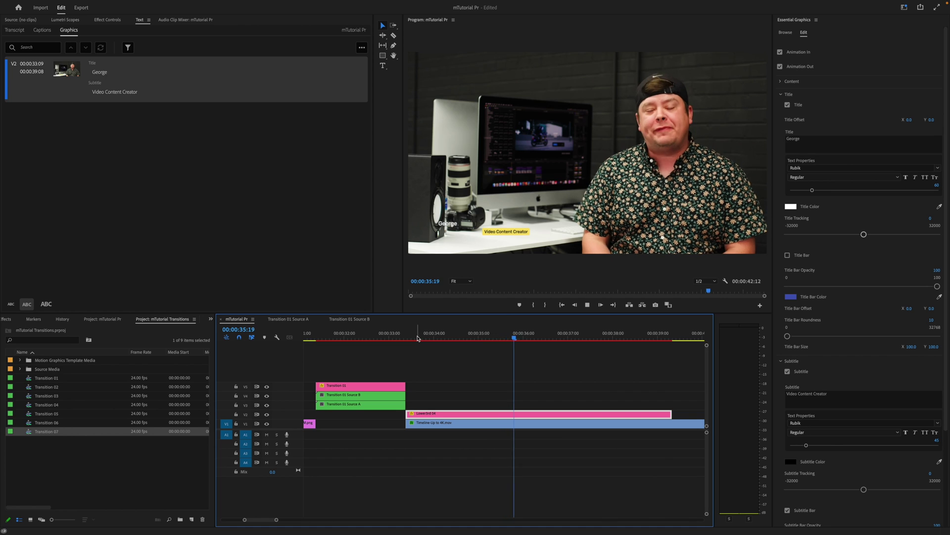
{"action": "key", "text": "space"}
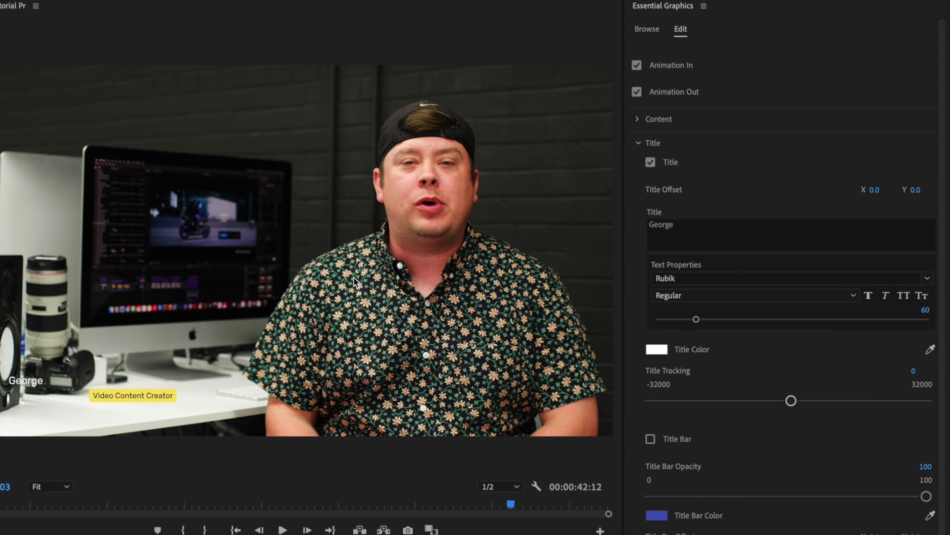
Step: Add the presenter's surname after the first name in the title and preview the full name
{"action": "left_click", "coordinate": [707, 225]}
{"action": "left_click", "coordinate": [707, 225]}
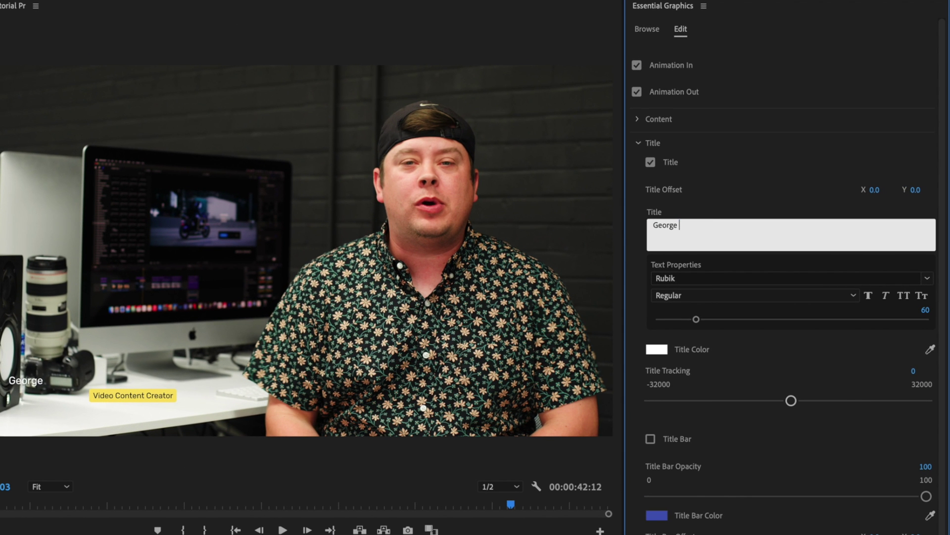
{"action": "type", "text": "Edmondson"}
{"action": "key", "text": "Escape"}
{"action": "key", "text": "space"}
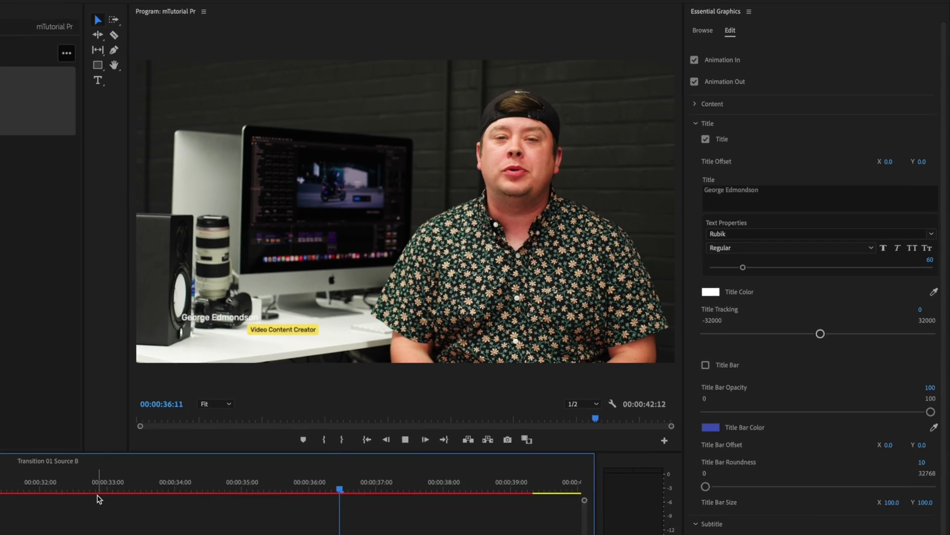
{"action": "key", "text": "space"}
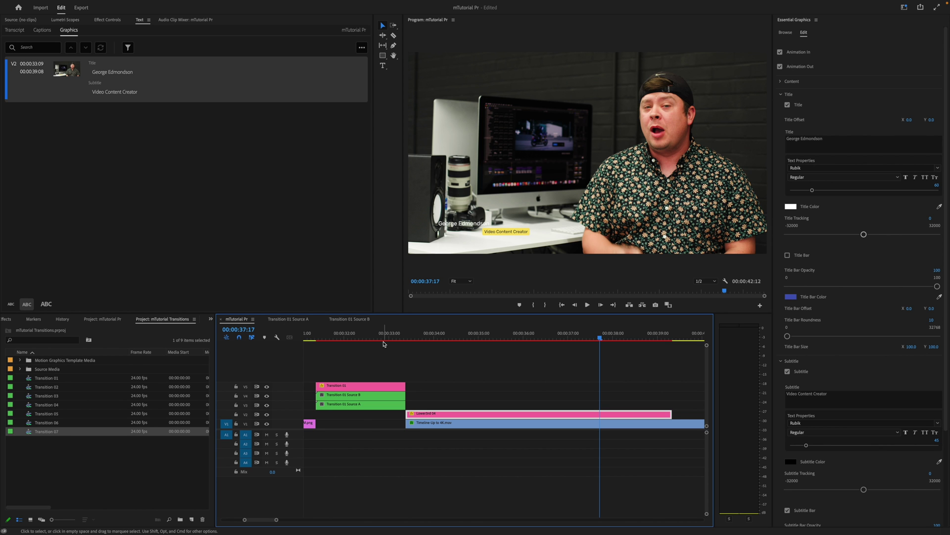
Step: Place the Shortcuts template on V3 and scrub to check the CMD + ALT + E + P overlay
{"action": "left_click", "coordinate": [786, 32]}
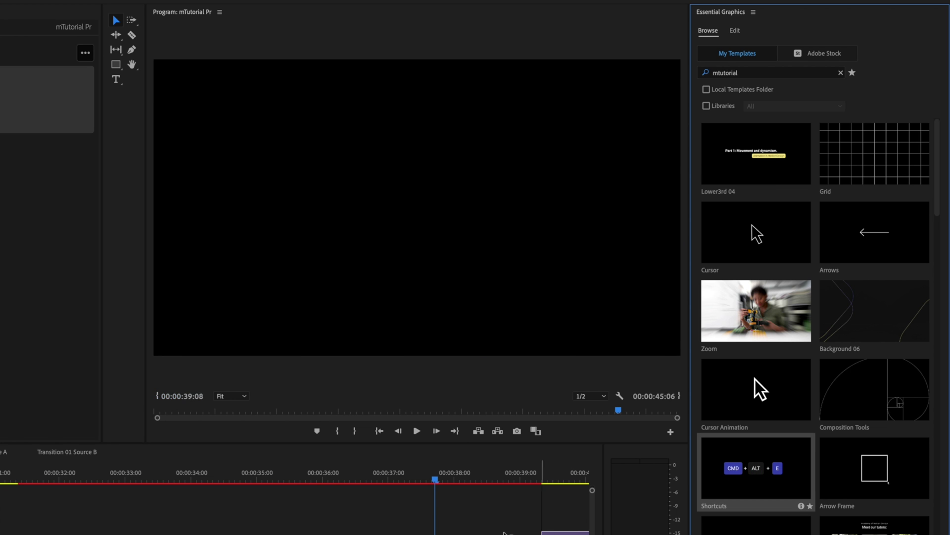
{"action": "left_click_drag", "start_coordinate": [449, 532], "coordinate": [499, 404]}
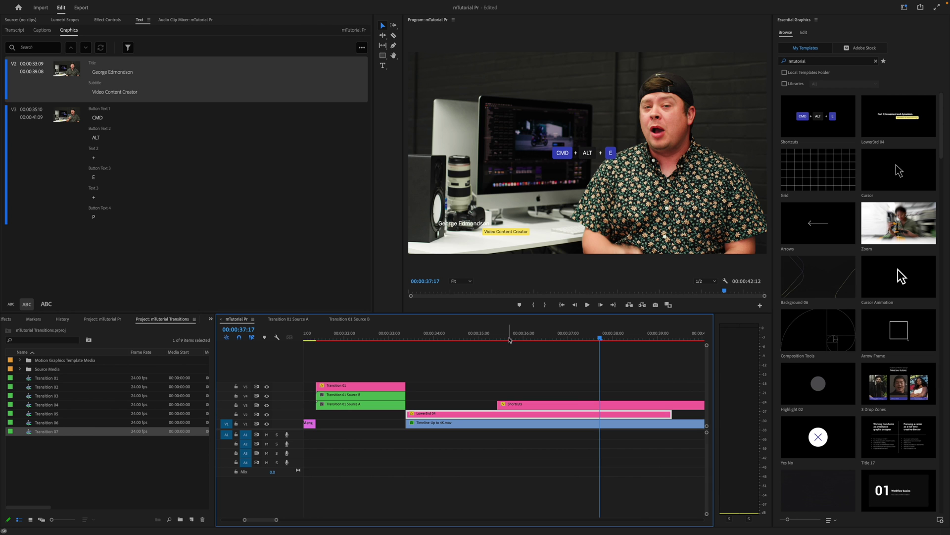
{"action": "left_click_drag", "start_coordinate": [510, 339], "coordinate": [603, 337]}
{"action": "left_click", "coordinate": [805, 33]}
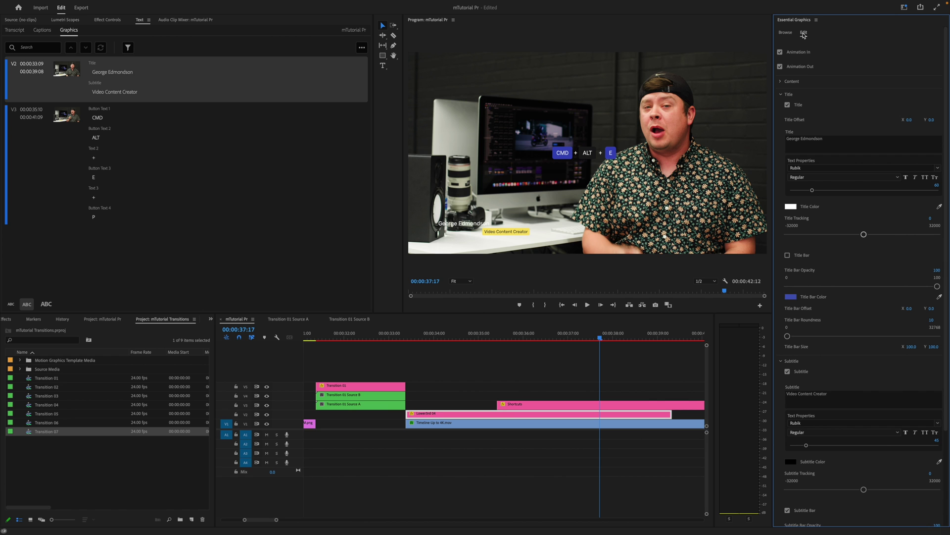
Step: Set the Shortcuts graphic's Number of Buttons to 2, leaving only CMD + ALT
{"action": "left_click", "coordinate": [603, 405]}
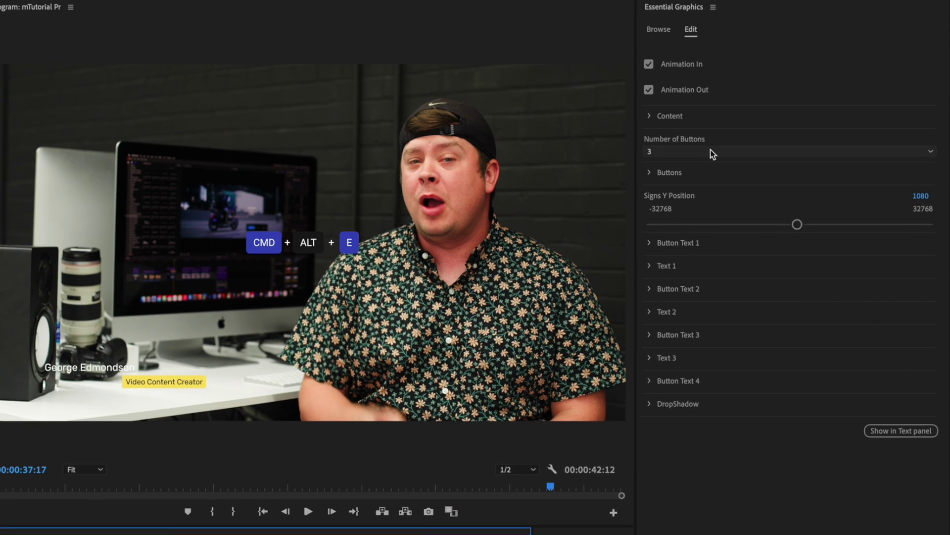
{"action": "left_click", "coordinate": [711, 151]}
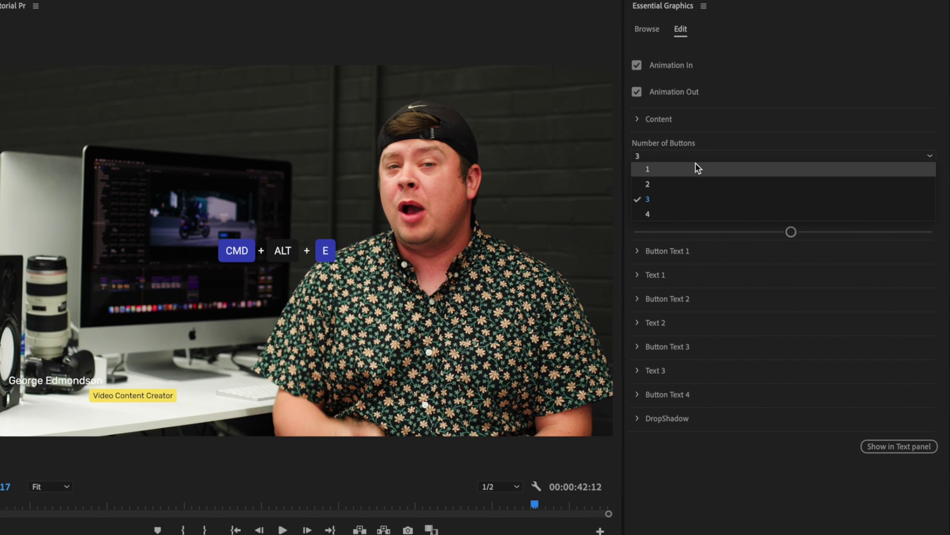
{"action": "left_click", "coordinate": [703, 161]}
{"action": "left_click", "coordinate": [705, 154]}
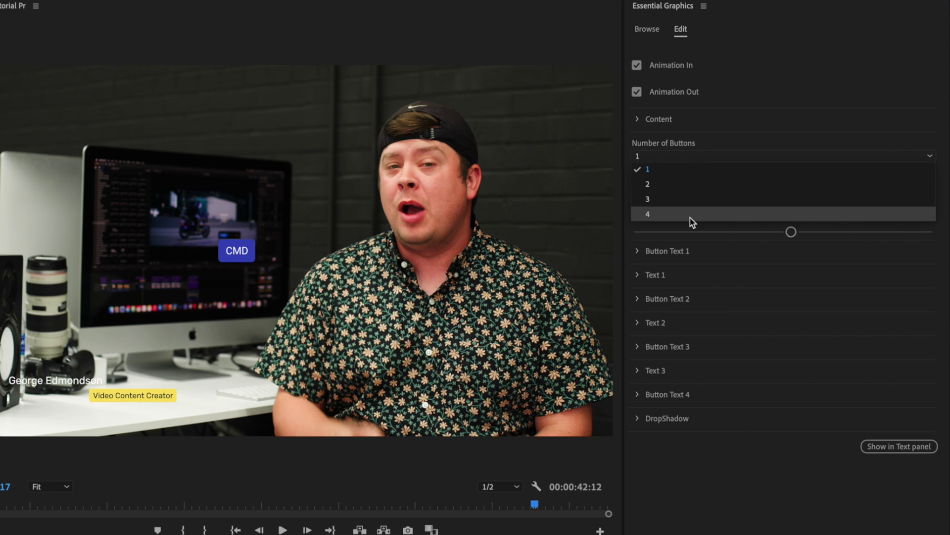
{"action": "left_click", "coordinate": [690, 217]}
{"action": "left_click", "coordinate": [691, 159]}
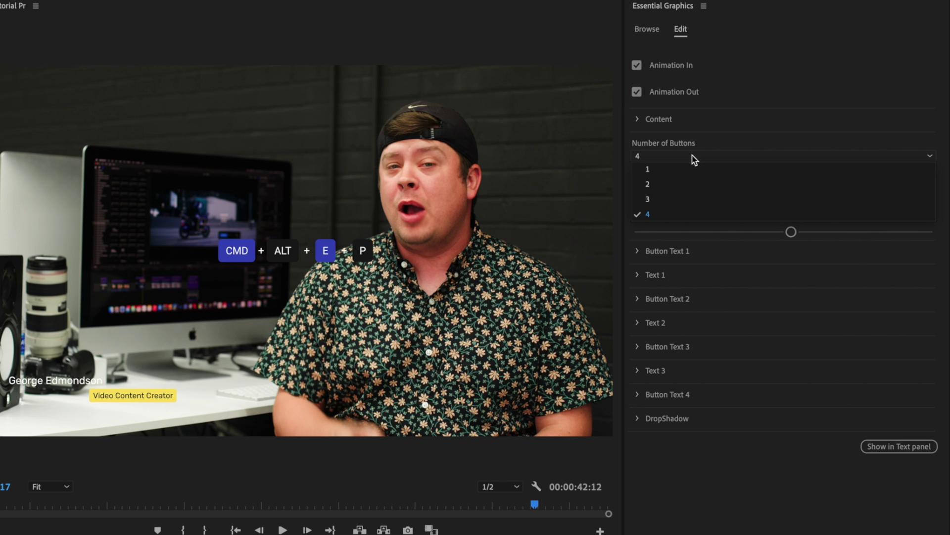
{"action": "left_click", "coordinate": [691, 181]}
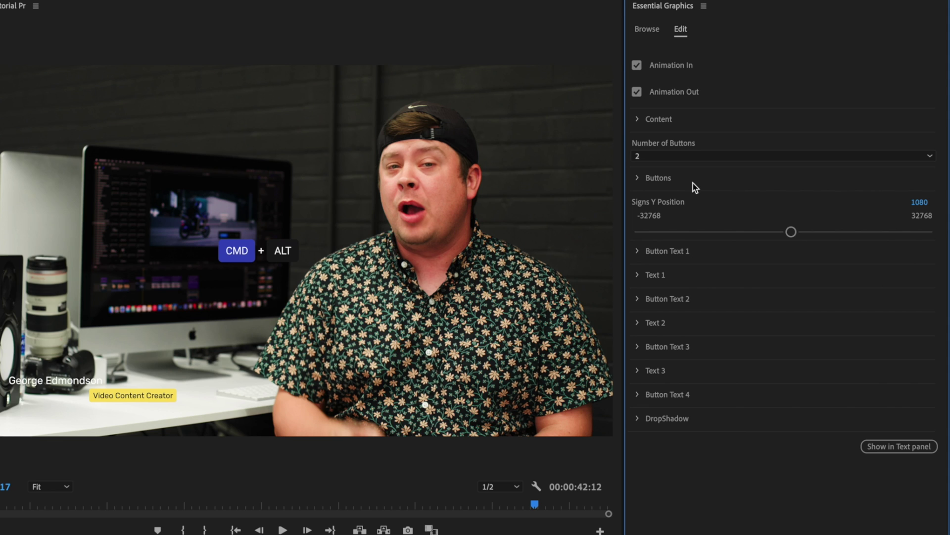
Step: Set the overlay's Content Scale to 207 and Position X to 1689
{"action": "left_click", "coordinate": [638, 120]}
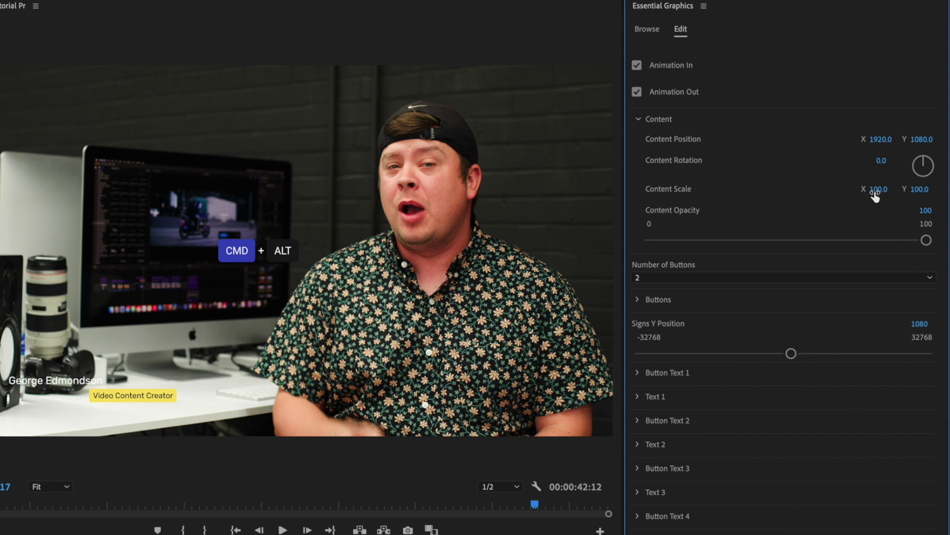
{"action": "left_click_drag", "start_coordinate": [877, 190], "coordinate": [851, 189]}
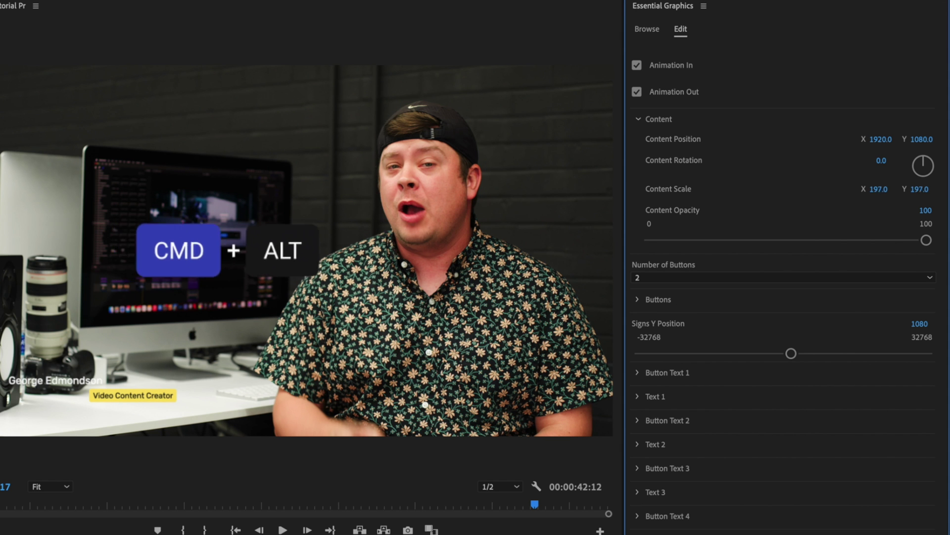
{"action": "left_click_drag", "start_coordinate": [881, 139], "coordinate": [768, 139]}
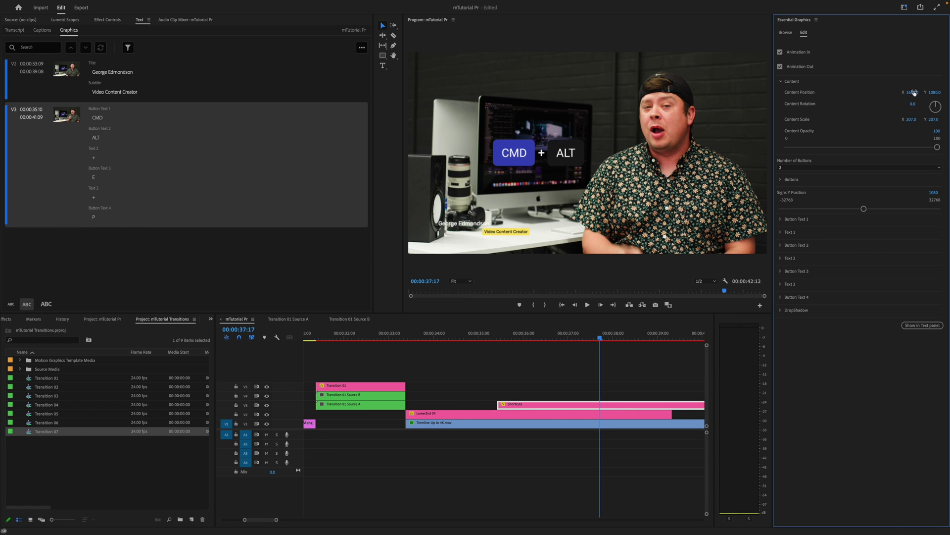
Step: Change Button Text 2 from ALT to X so the overlay reads CMD + X
{"action": "left_click", "coordinate": [782, 259]}
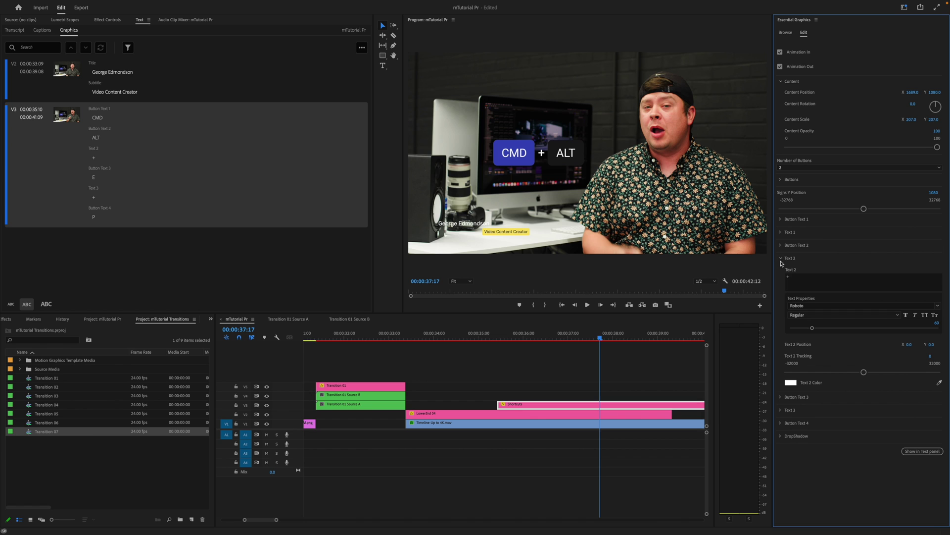
{"action": "left_click", "coordinate": [781, 258]}
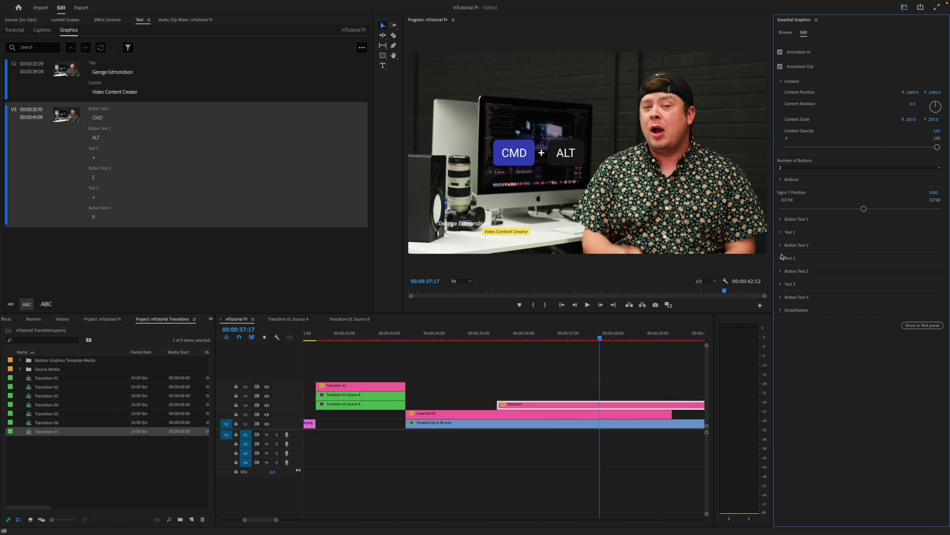
{"action": "left_click", "coordinate": [781, 245]}
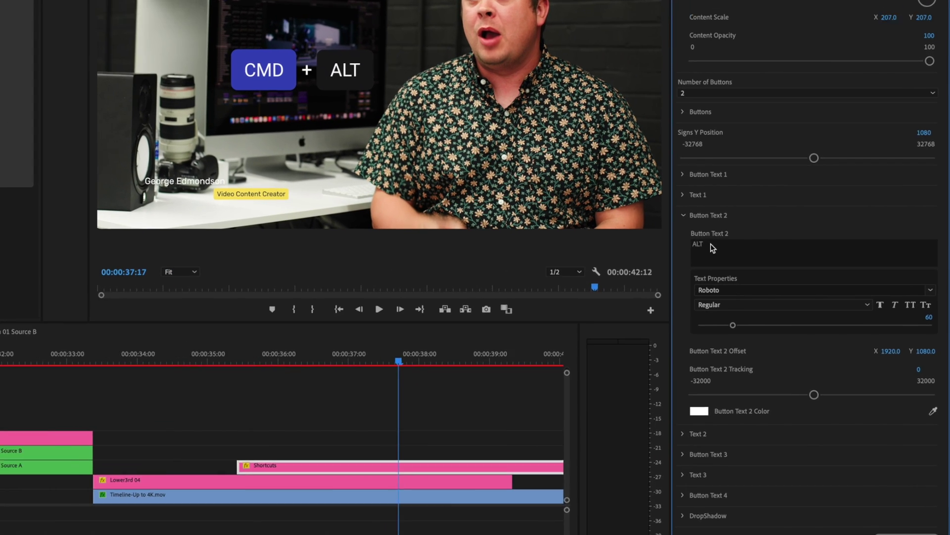
{"action": "double_click", "coordinate": [792, 262]}
{"action": "key", "text": "BackSpace"}
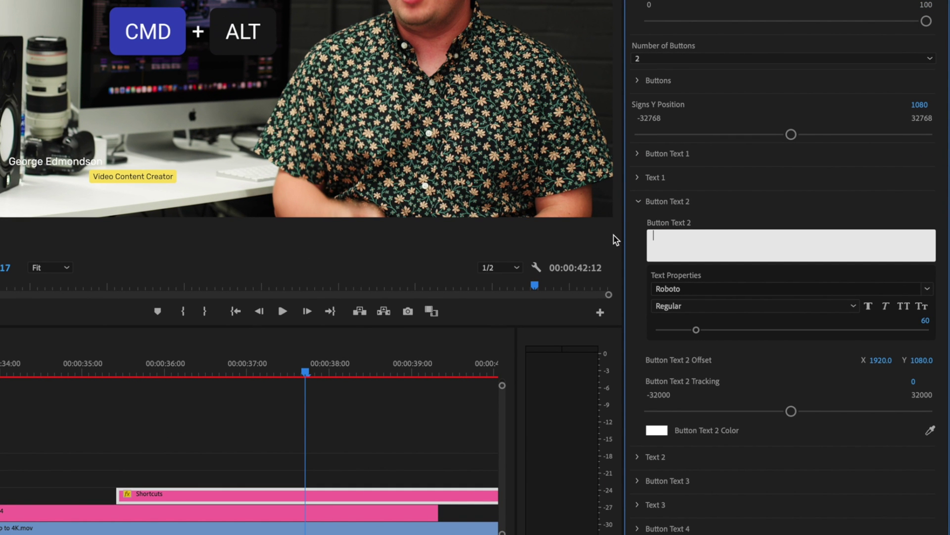
{"action": "type", "text": "X"}
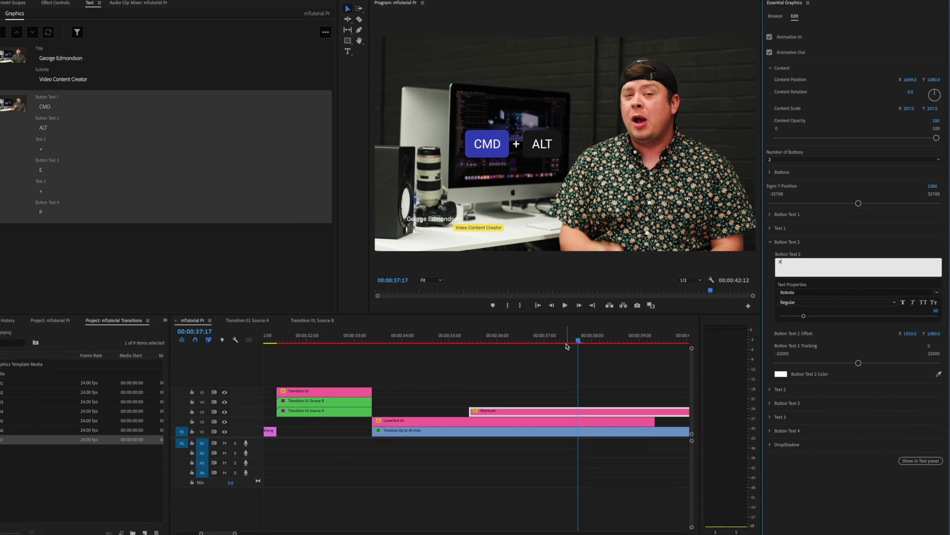
{"action": "left_click", "coordinate": [285, 382]}
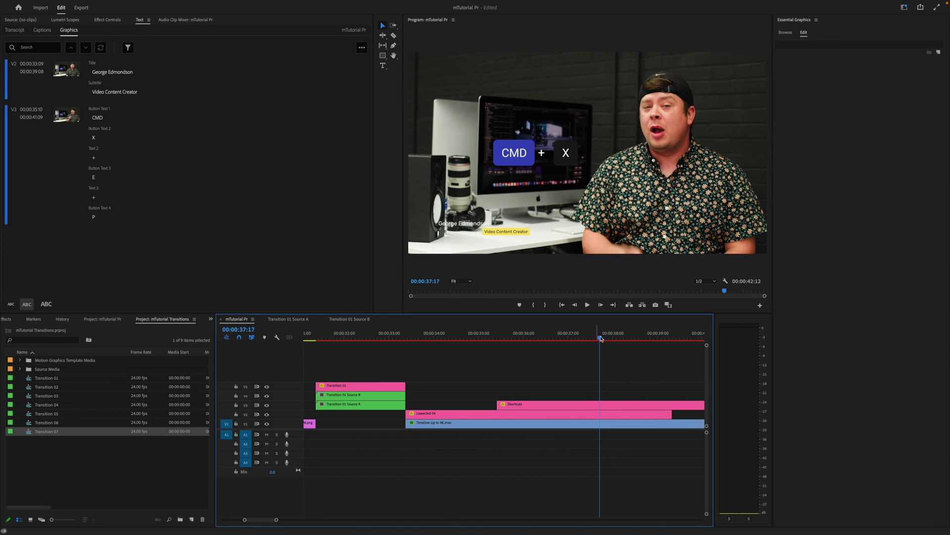
Step: Move the Shortcuts clip on V3 earlier to start at 00:00:34:04
{"action": "left_click_drag", "start_coordinate": [589, 343], "coordinate": [489, 349]}
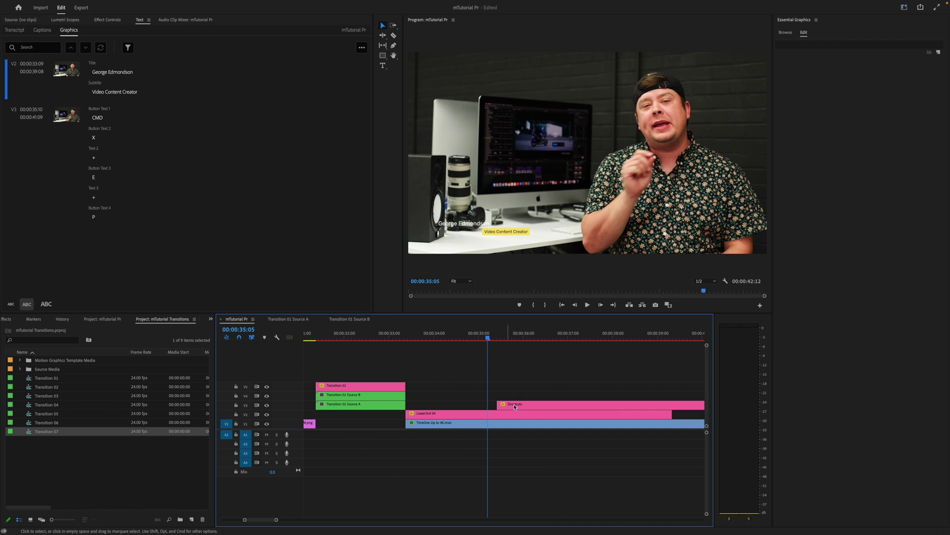
{"action": "left_click", "coordinate": [529, 406]}
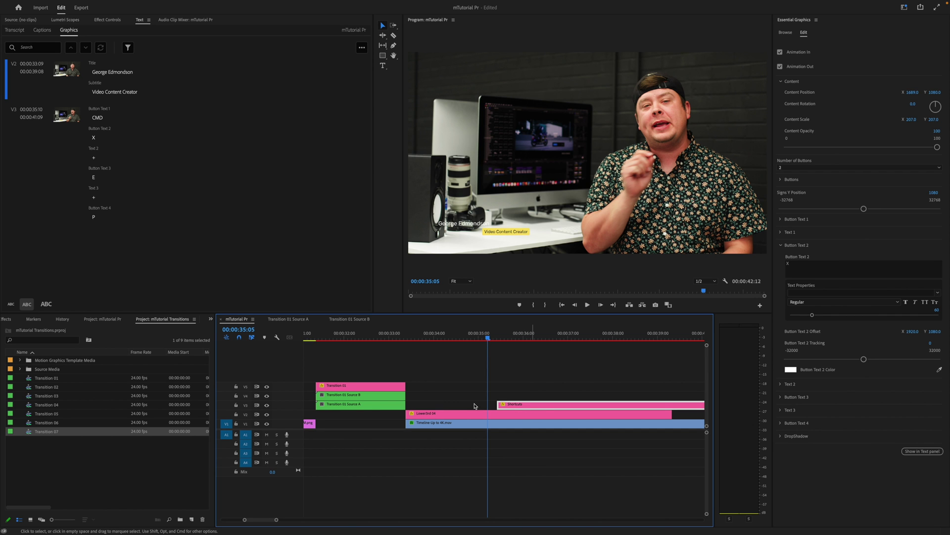
{"action": "left_click_drag", "start_coordinate": [539, 407], "coordinate": [483, 407]}
{"action": "left_click_drag", "start_coordinate": [448, 337], "coordinate": [439, 336]}
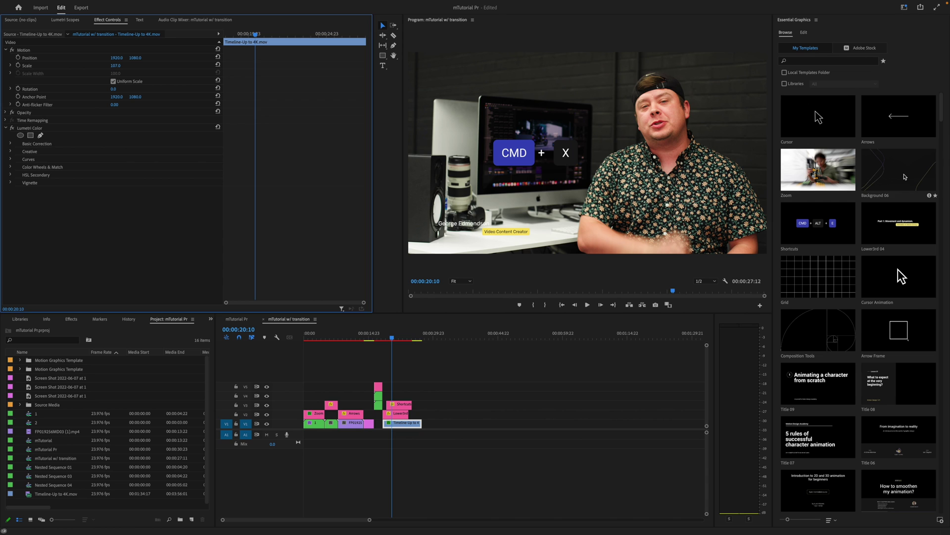
Step: Add the Background 06 template to V1 after the creator clip and play its animation
{"action": "left_click", "coordinate": [904, 177]}
{"action": "left_click_drag", "start_coordinate": [905, 173], "coordinate": [441, 423]}
{"action": "left_click", "coordinate": [441, 338]}
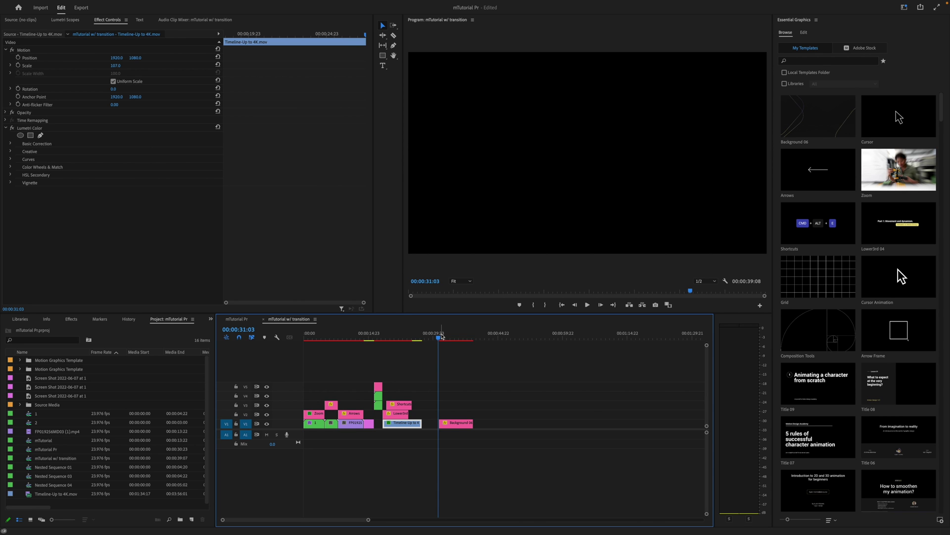
{"action": "key", "text": "space"}
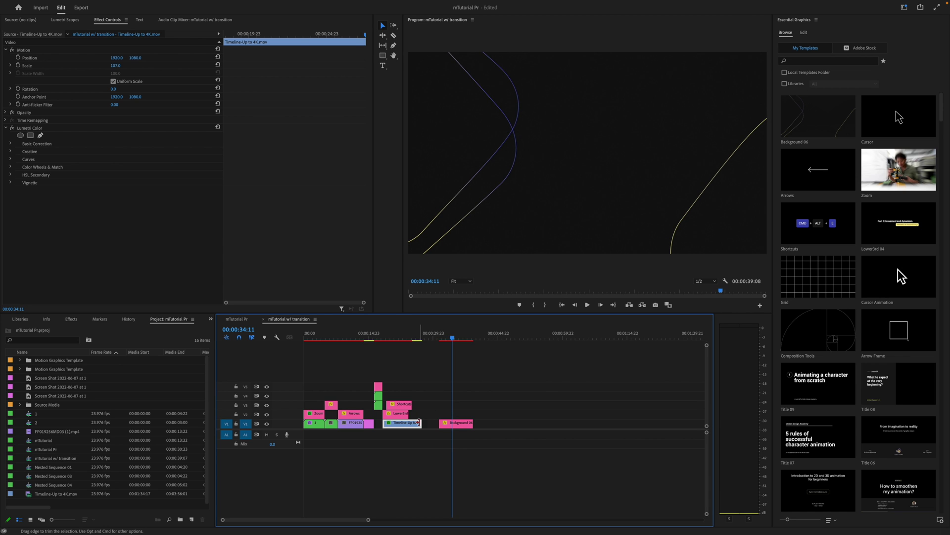
Step: Extend the Timeline-Up clip's end and move Background 06 earlier on V1
{"action": "mouse_move", "coordinate": [419, 422]}
{"action": "left_mouse_down"}
{"action": "mouse_move", "coordinate": [433, 421]}
{"action": "mouse_move", "coordinate": [425, 414]}
{"action": "mouse_move", "coordinate": [456, 424]}
{"action": "mouse_move", "coordinate": [436, 426]}
{"action": "mouse_move", "coordinate": [431, 414]}
{"action": "left_mouse_up"}
{"action": "key", "text": "v"}
{"action": "left_click", "coordinate": [427, 412]}
Step: Move the Timeline-Up piece to 27:00, scale it to 50, and shift Position X to 2850
{"action": "key", "text": "space"}
{"action": "key", "text": "space"}
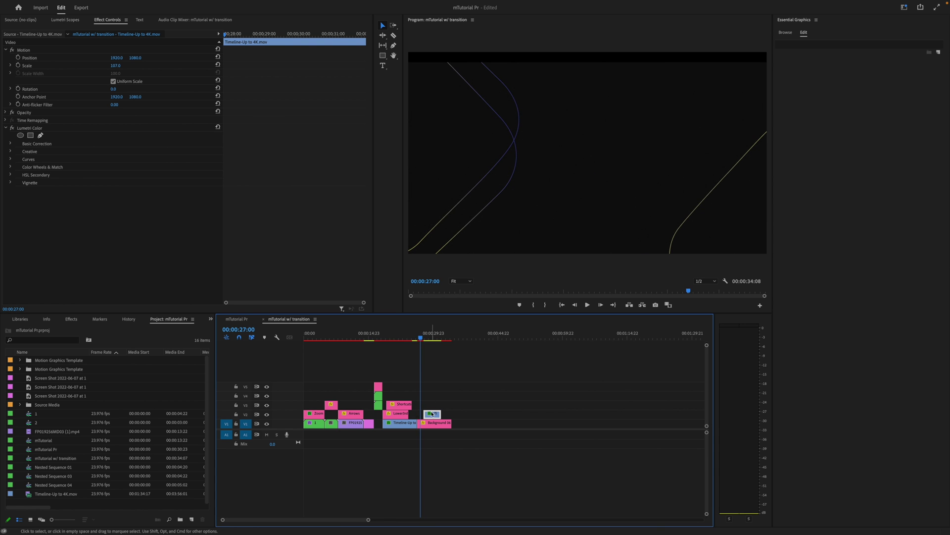
{"action": "left_click_drag", "start_coordinate": [431, 414], "coordinate": [427, 414]}
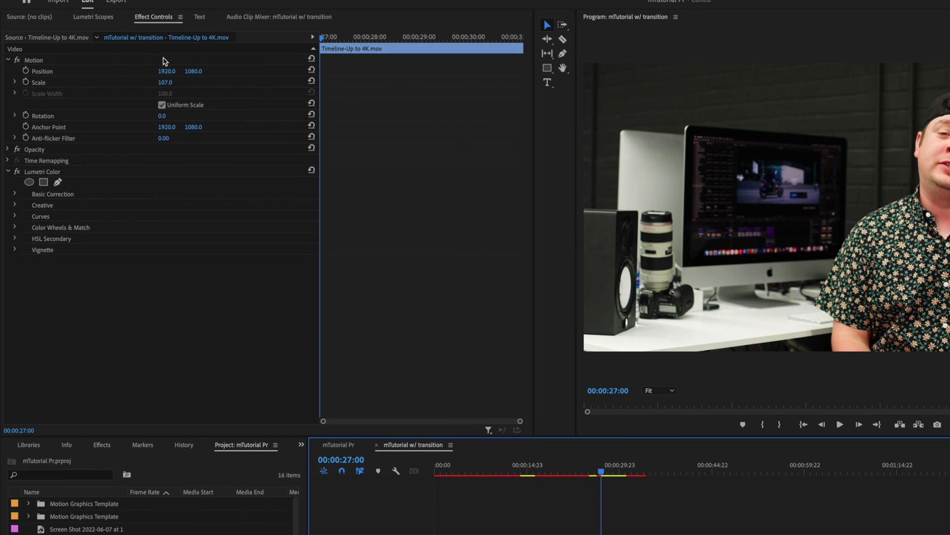
{"action": "left_click_drag", "start_coordinate": [168, 84], "coordinate": [150, 85]}
{"action": "left_click", "coordinate": [164, 82]}
{"action": "type", "text": "50"}
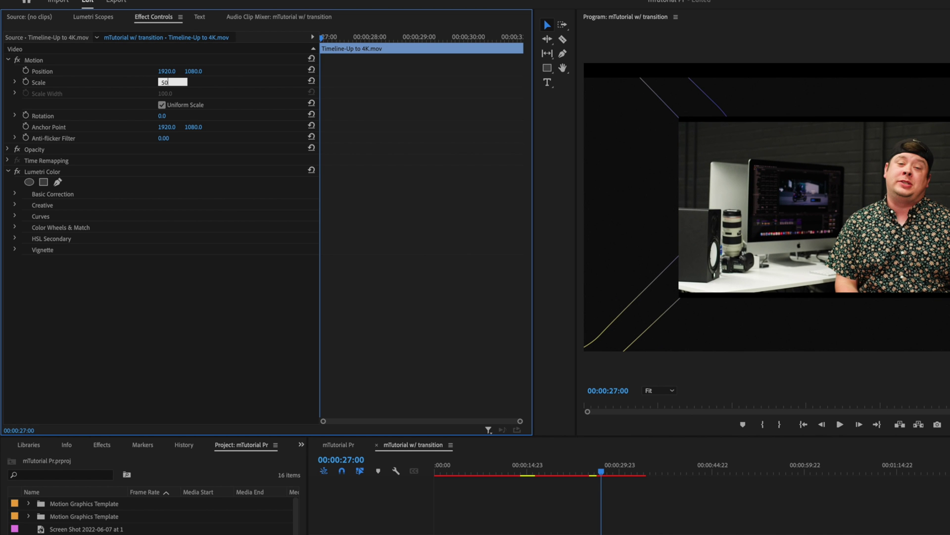
{"action": "key", "text": "Return"}
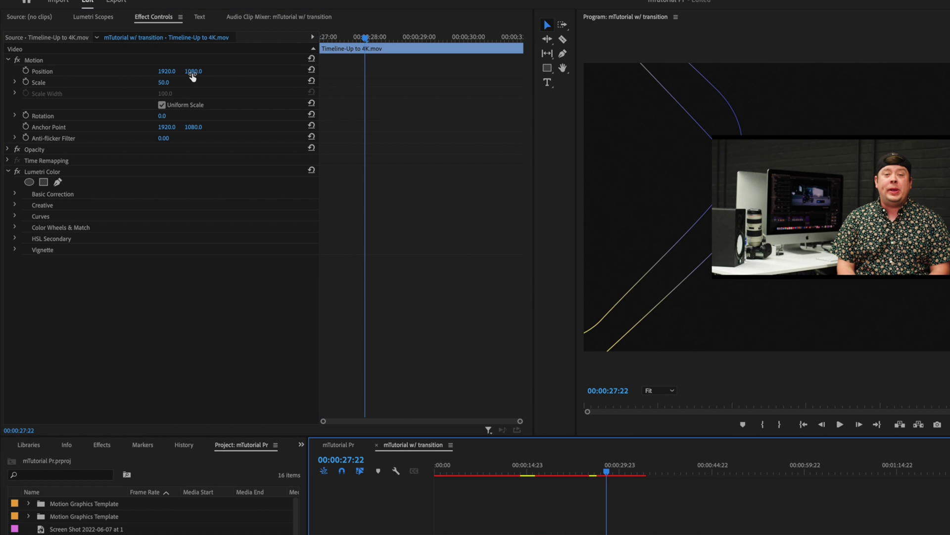
{"action": "left_click_drag", "start_coordinate": [166, 71], "coordinate": [208, 71]}
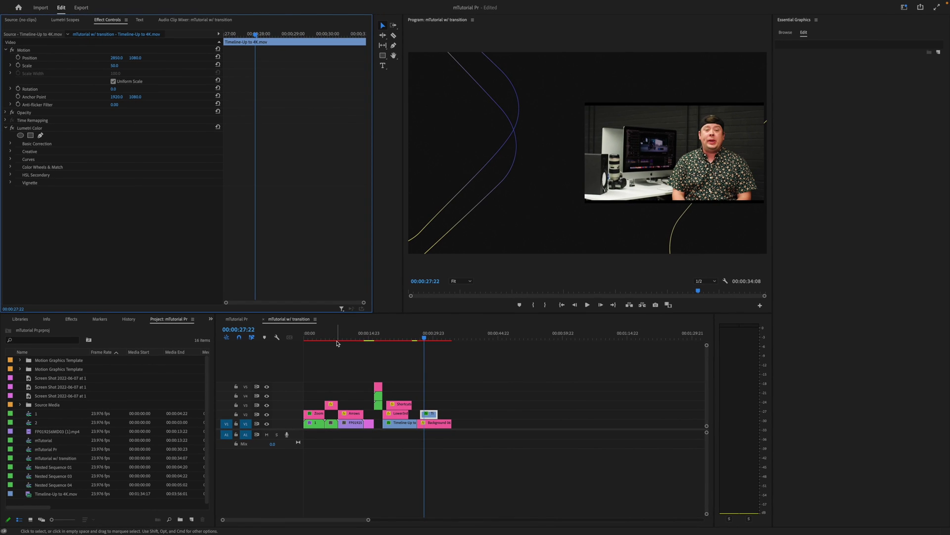
Step: Paste a copy of FP019256MD03 at the playhead and move it onto V3 above Timeline-Up
{"action": "left_click", "coordinate": [357, 424]}
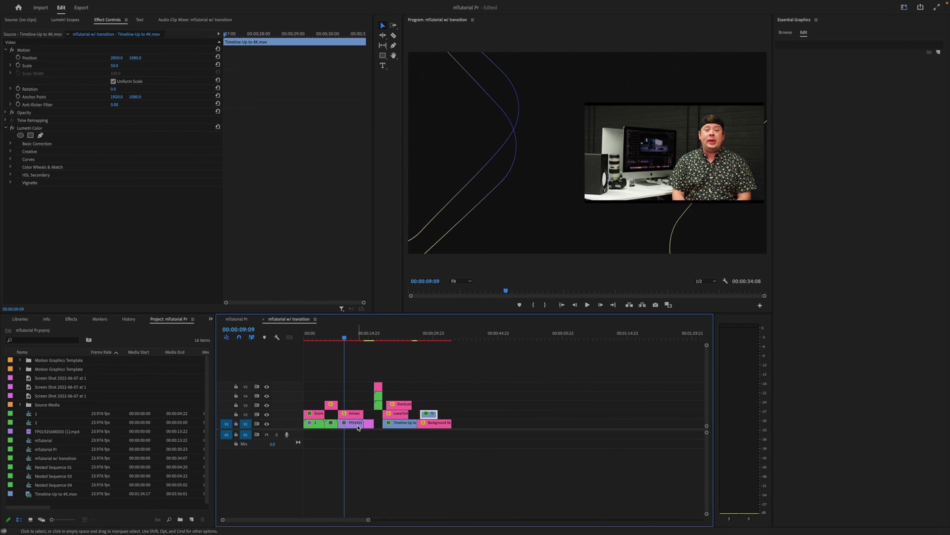
{"action": "left_click", "coordinate": [433, 338]}
{"action": "mouse_move", "coordinate": [433, 337]}
{"action": "left_mouse_down"}
{"action": "mouse_move", "coordinate": [455, 336]}
{"action": "mouse_move", "coordinate": [439, 336]}
{"action": "left_mouse_up"}
{"action": "left_click", "coordinate": [245, 414]}
{"action": "left_click", "coordinate": [245, 424]}
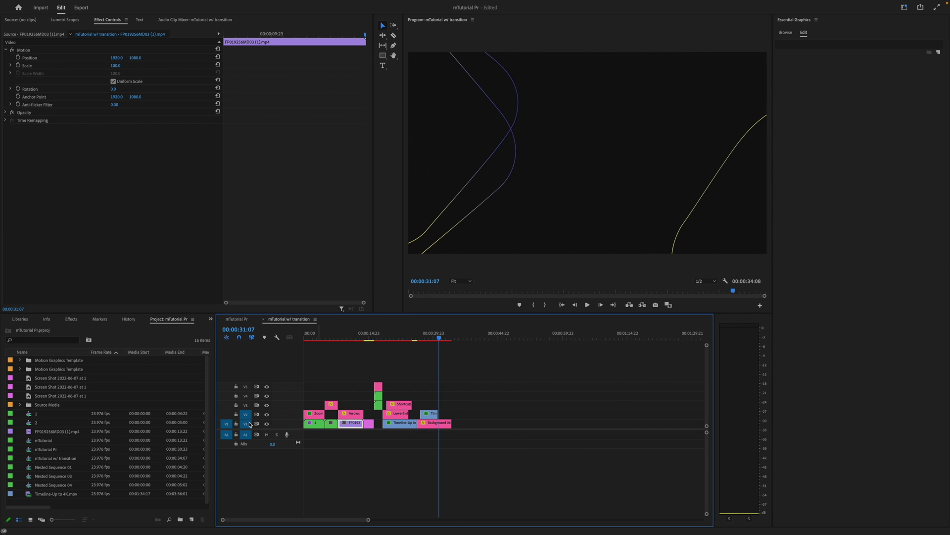
{"action": "key", "text": "super+v"}
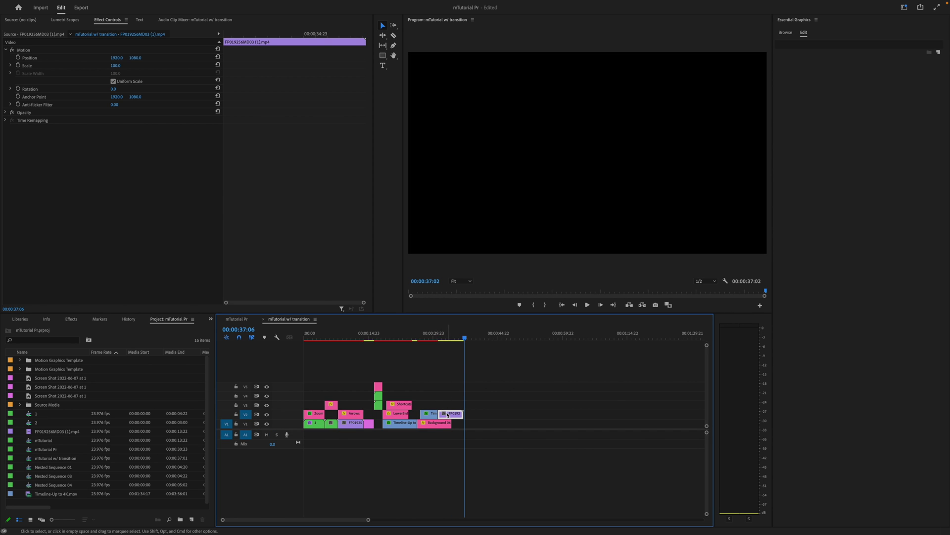
{"action": "mouse_move", "coordinate": [447, 414]}
{"action": "left_mouse_down"}
{"action": "mouse_move", "coordinate": [425, 409]}
{"action": "mouse_move", "coordinate": [437, 403]}
{"action": "left_mouse_up"}
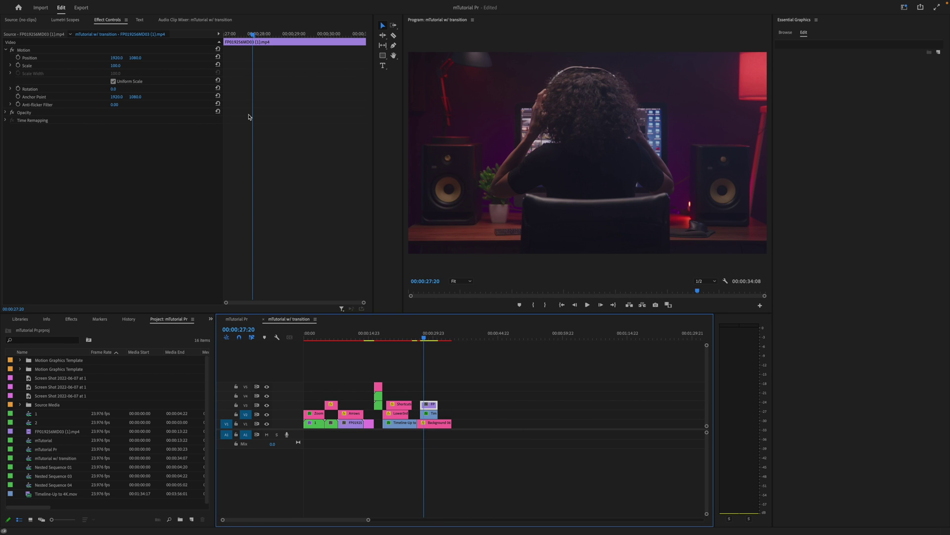
Step: Scale the FP019256MD03 copy to 50, play the side-by-side section, and select the V1–V3 clips
{"action": "left_click", "coordinate": [118, 65]}
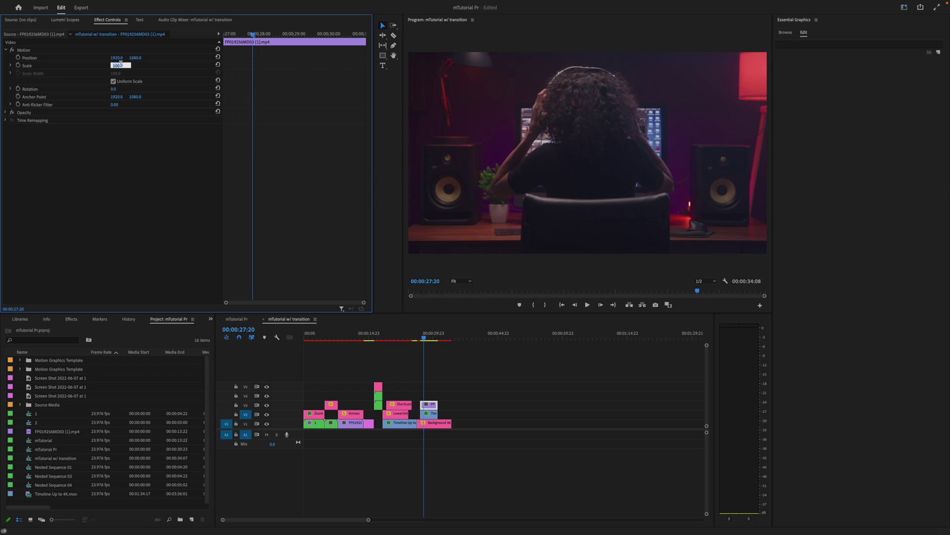
{"action": "type", "text": "50"}
{"action": "key", "text": "Return"}
{"action": "key", "text": "space"}
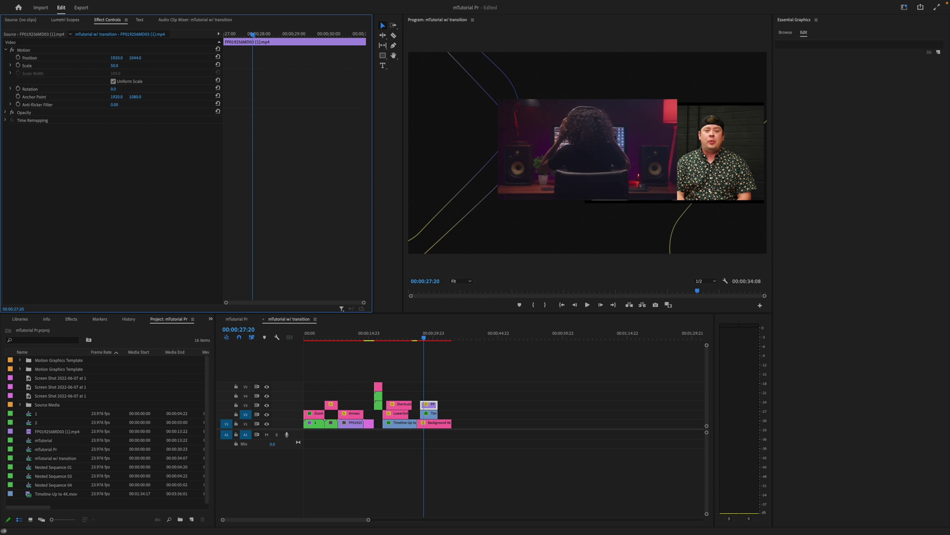
{"action": "left_click", "coordinate": [424, 389]}
{"action": "left_click_drag", "start_coordinate": [425, 390], "coordinate": [427, 416]}
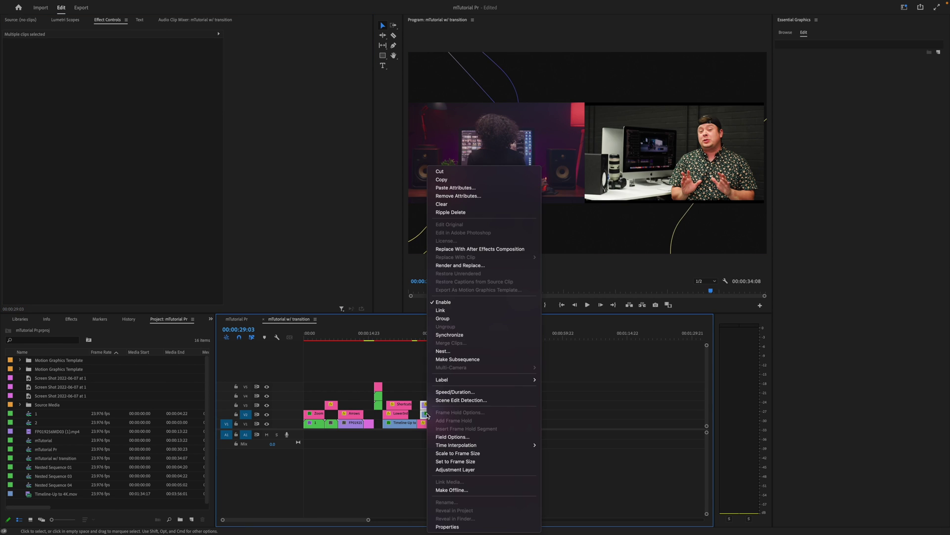
Step: Switch to the Effects workspace and expand Video Transitions, showing Dissolve and FxFactory Pro Transitions
{"action": "right_click", "coordinate": [428, 416]}
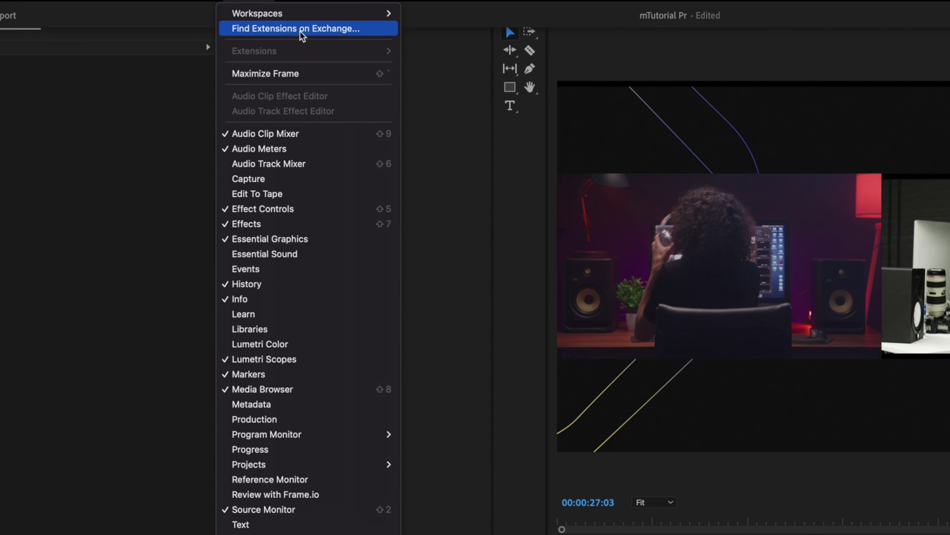
{"action": "mouse_move", "coordinate": [307, 13]}
{"action": "left_click", "coordinate": [463, 101]}
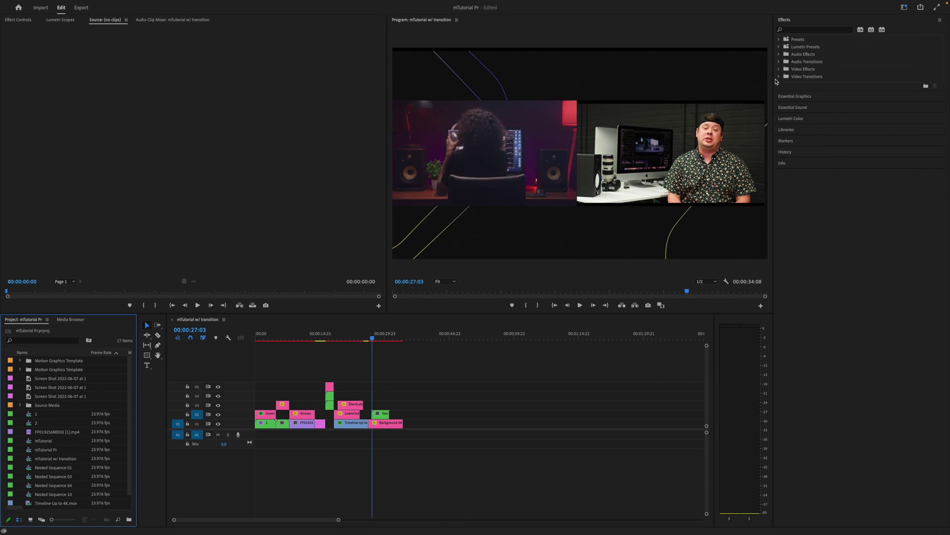
{"action": "left_click", "coordinate": [779, 77]}
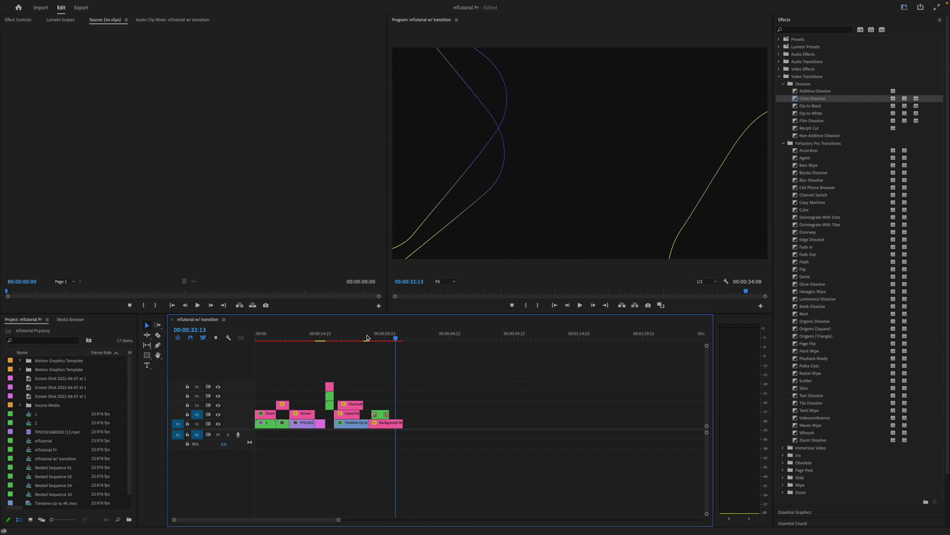